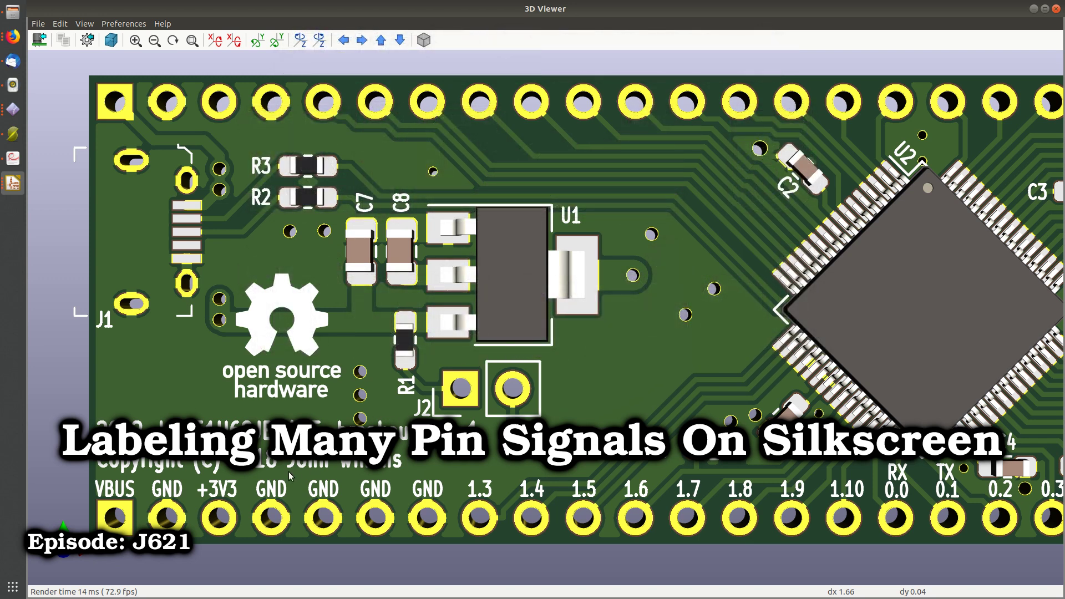
Step: Examine the silkscreen pin labels along the lower header row in the 3D view of the board
scroll(534, 367, down, 1)
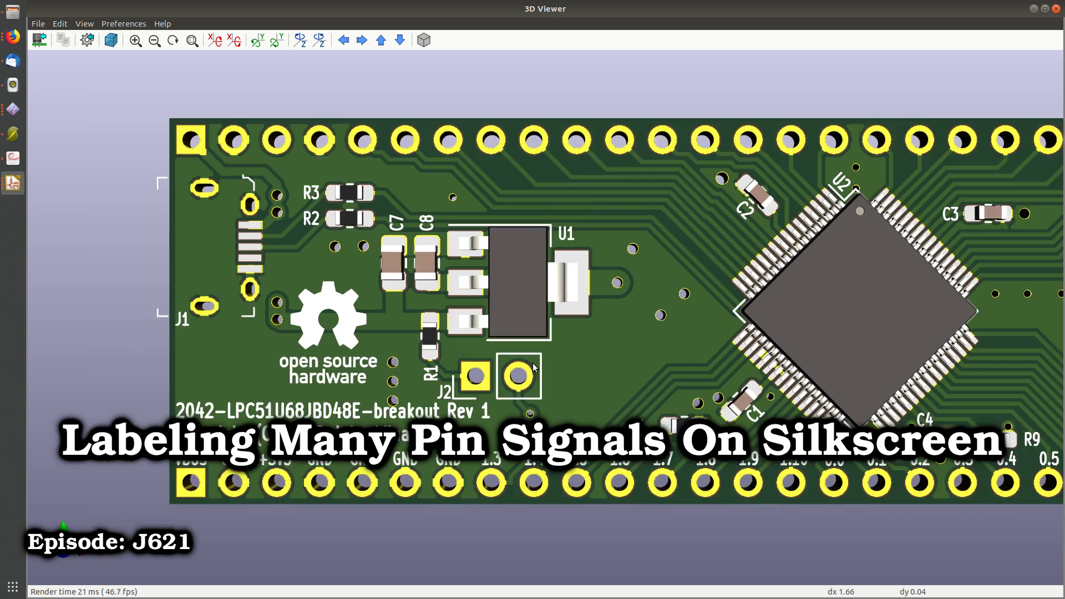
scroll(534, 367, down, 3)
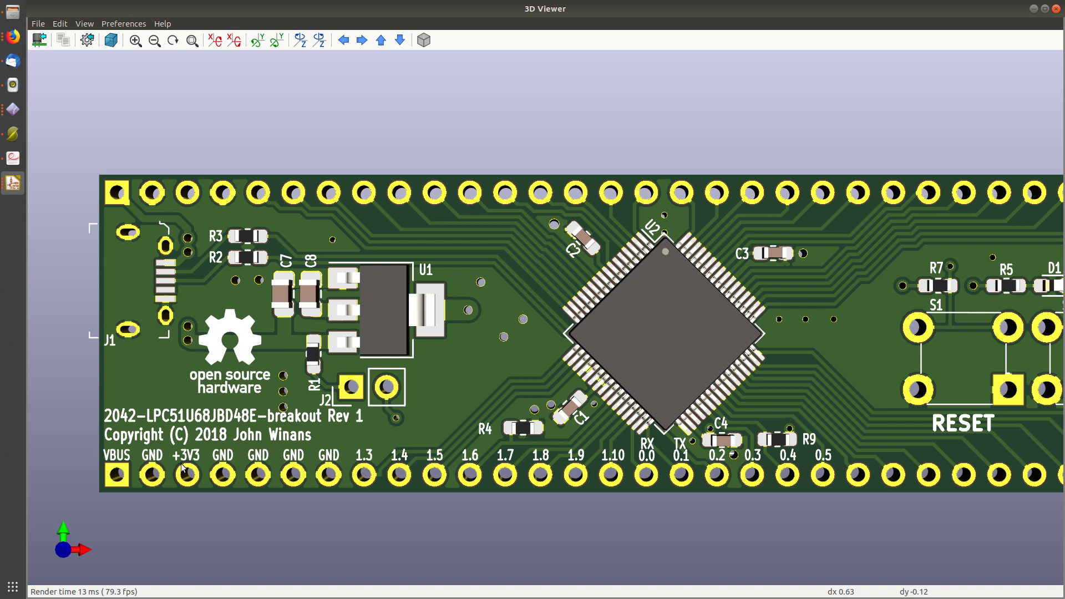
scroll(180, 464, up, 4)
scroll(180, 463, down, 4)
middle_drag(671, 486, 579, 485)
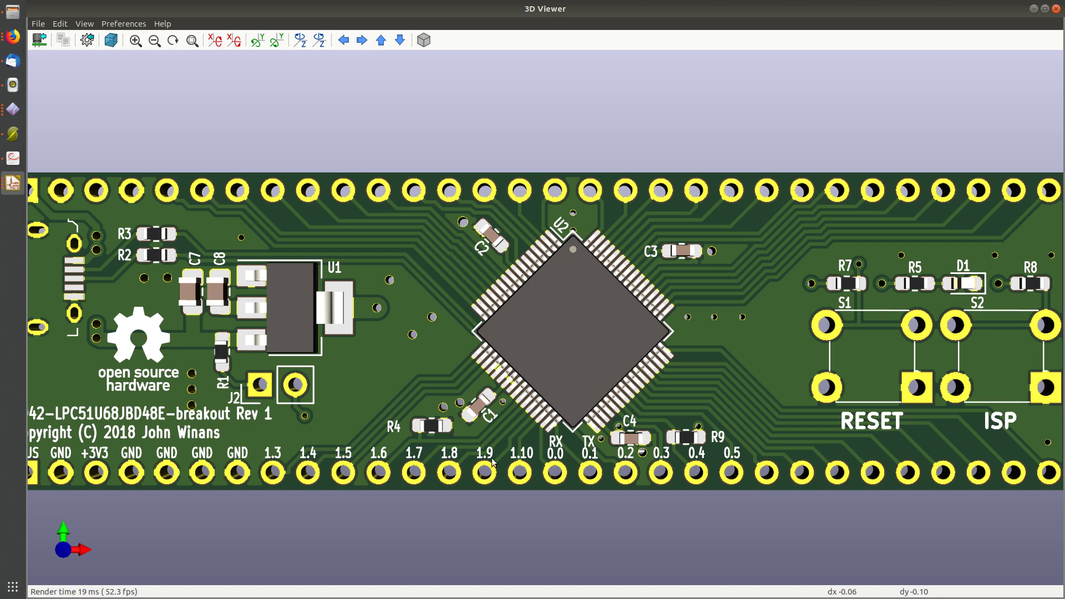
middle_drag(322, 472, 411, 471)
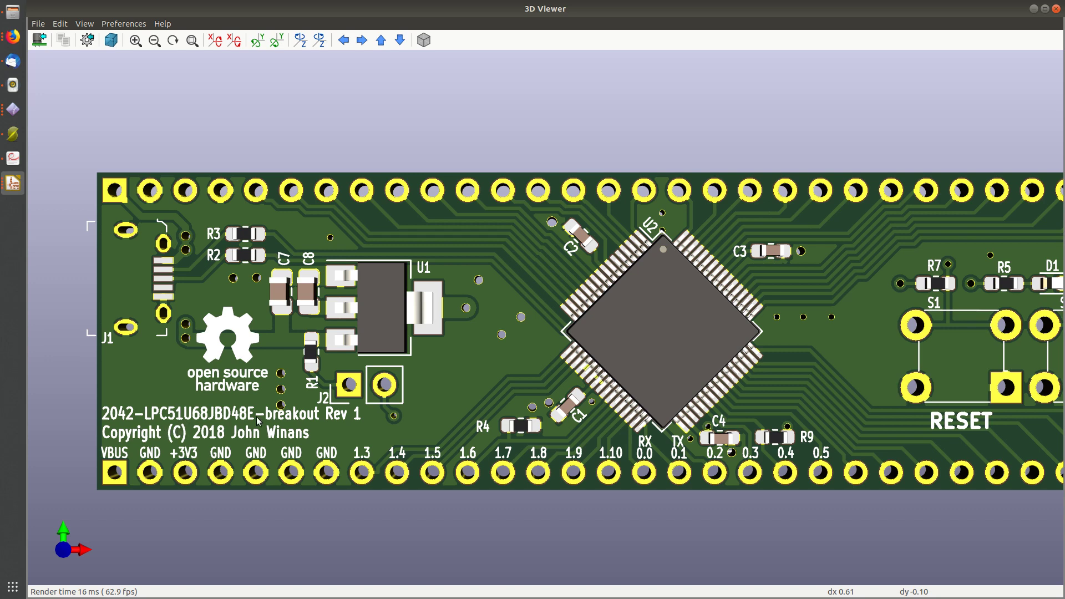
Step: Switch to Pcbnew and open the text properties of the board title and copyright text for editing after "(C)"
key(alt+Tab)
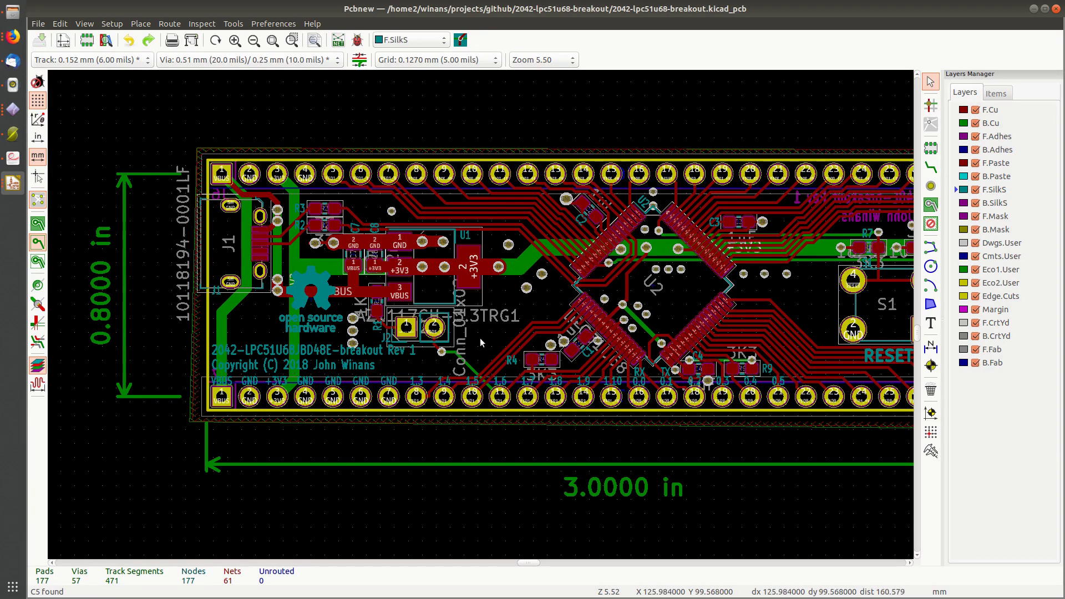
key(Home)
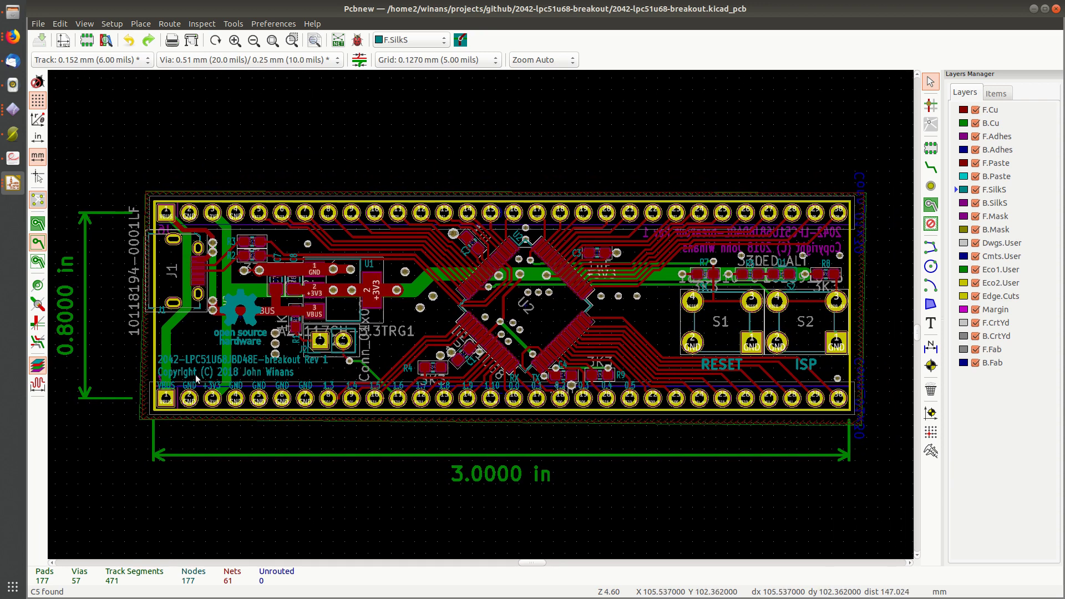
scroll(195, 379, up, 3)
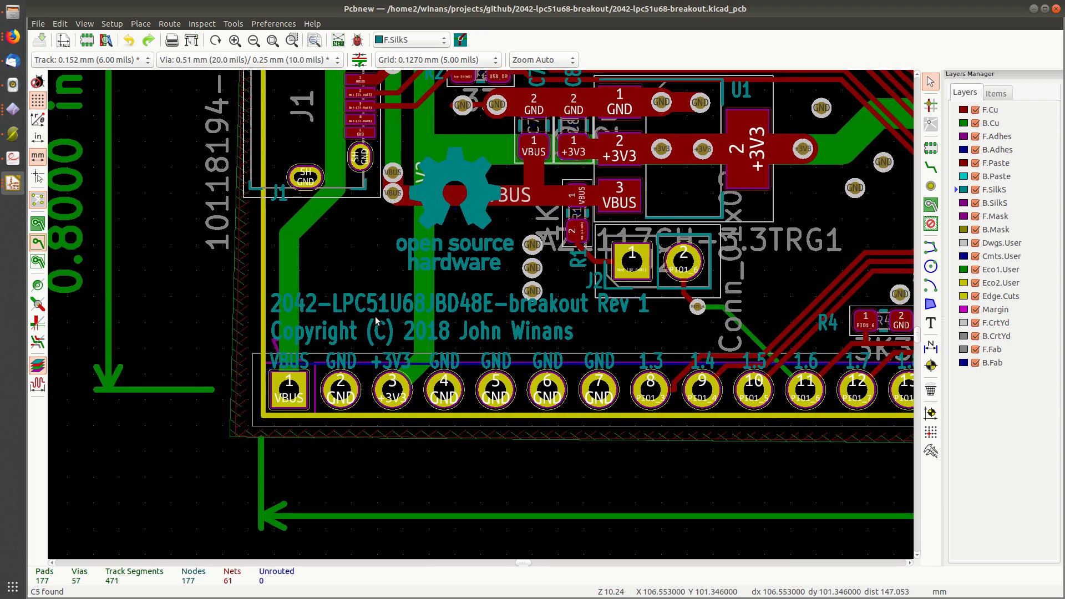
click(376, 320)
double_click(376, 320)
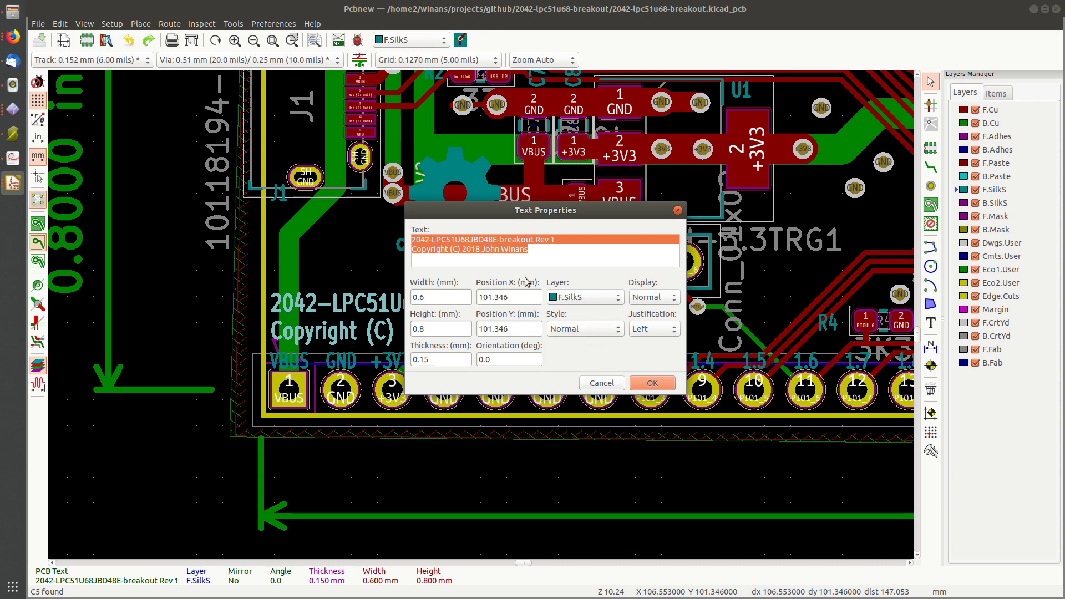
click(461, 251)
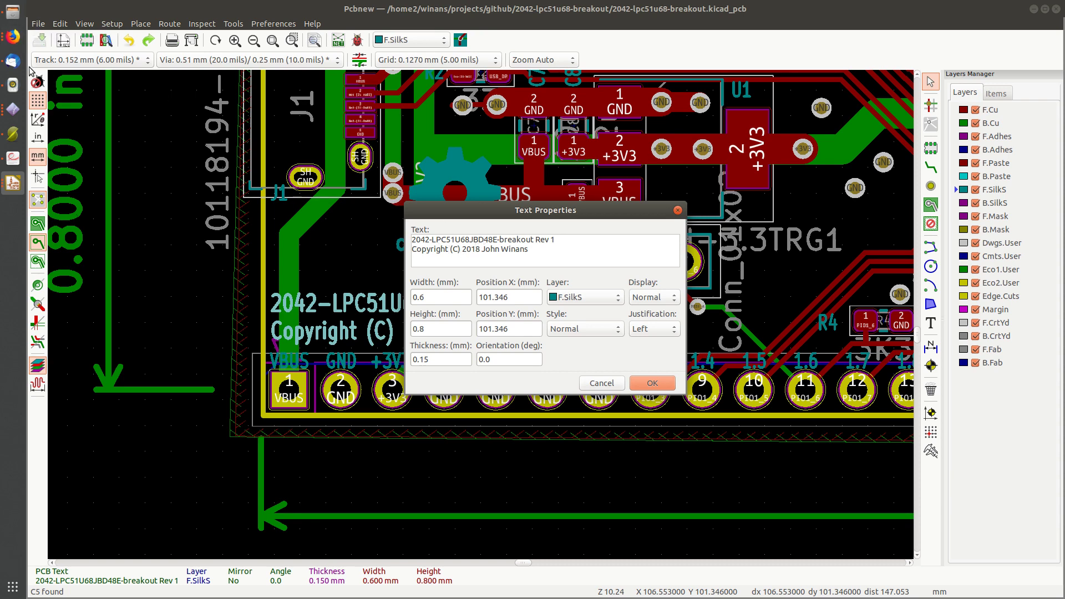
Step: Switch to the Firefox window with the "unicode copyright symbol" search results and copy the © character
click(25, 41)
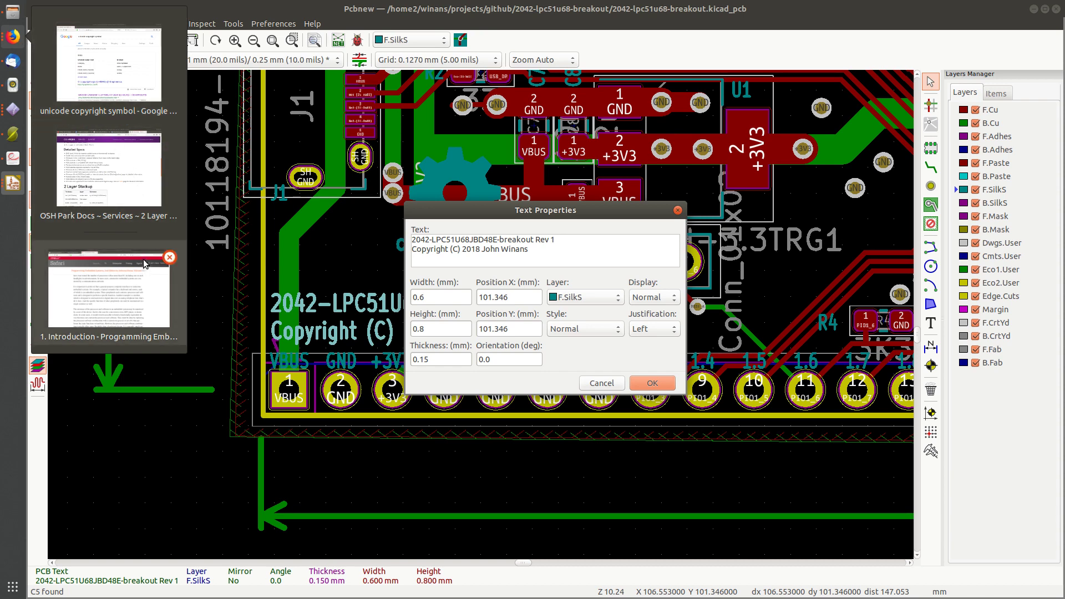
click(141, 84)
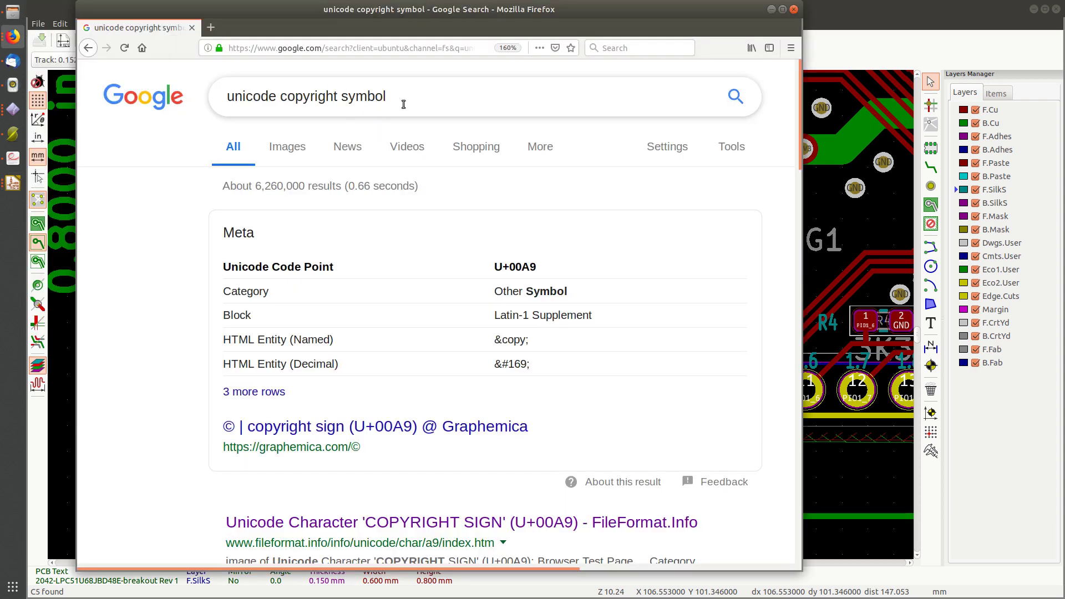
scroll(152, 360, down, 3)
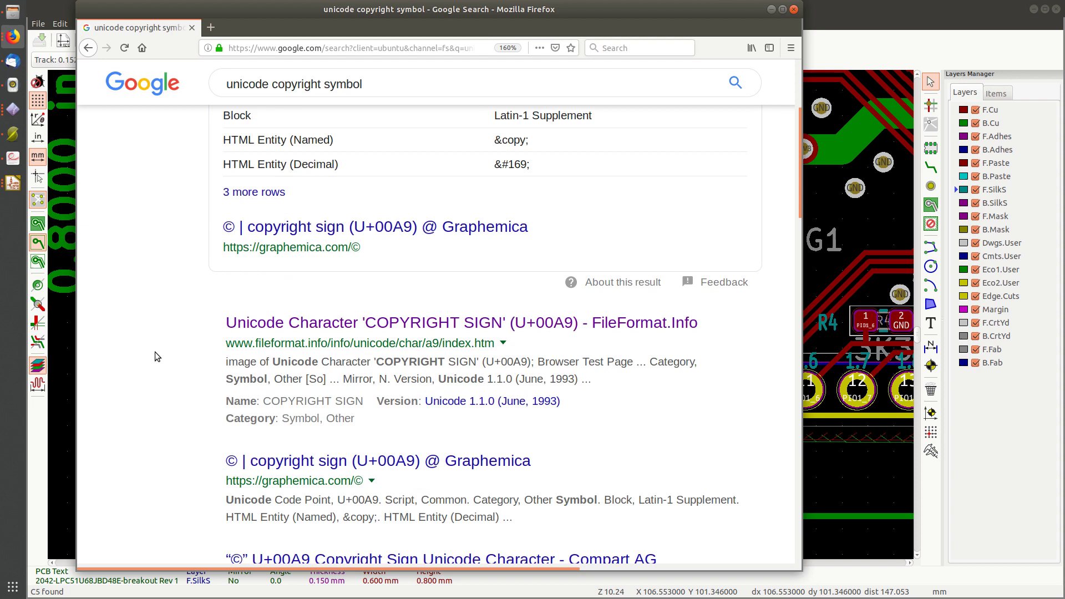
drag(221, 230, 235, 232)
right_click(232, 232)
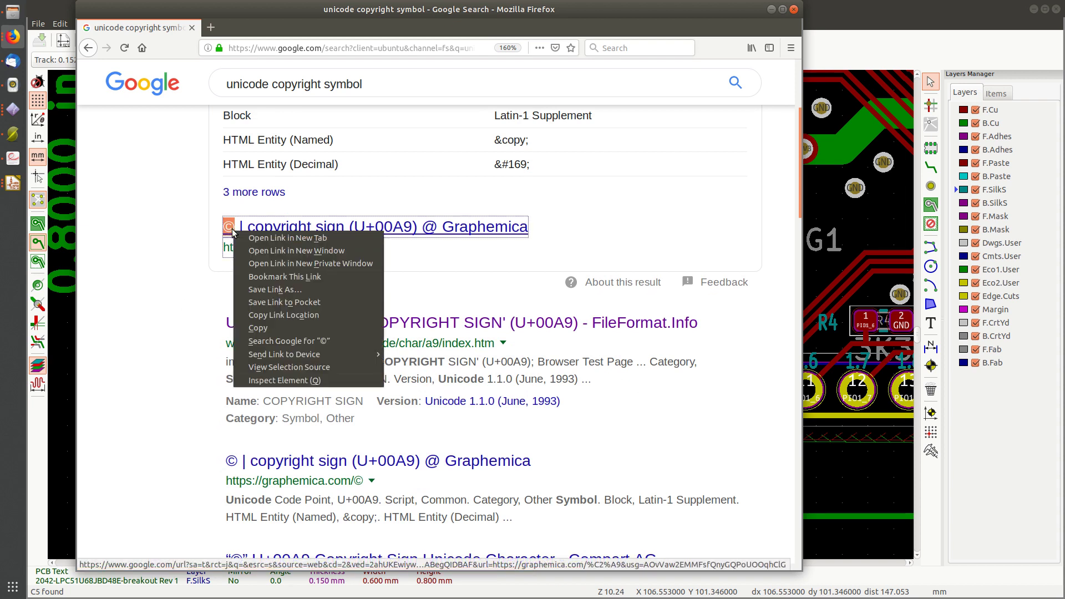
click(271, 327)
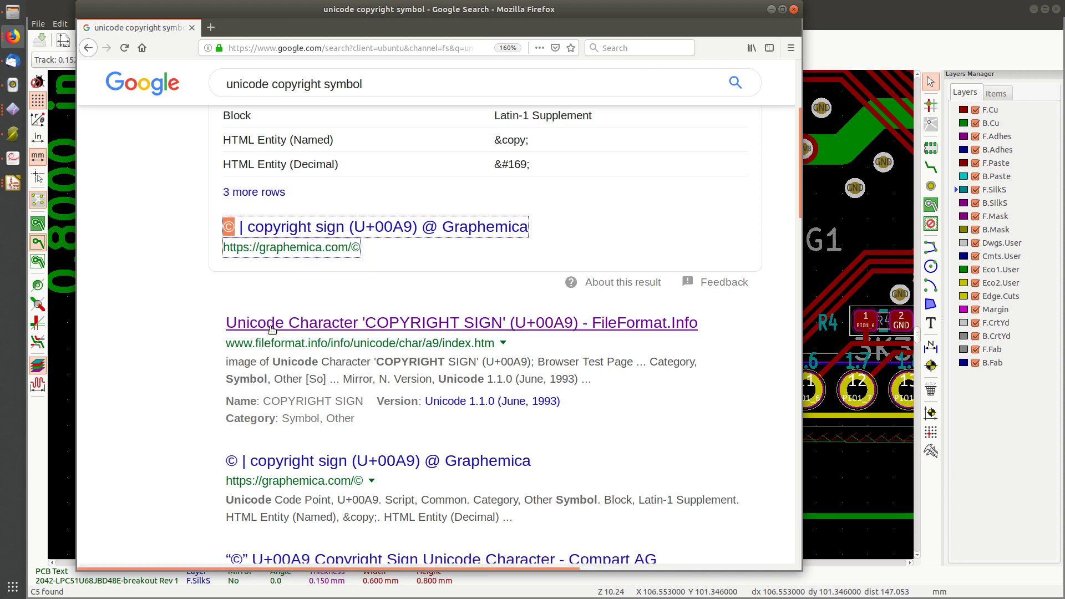
Step: Return to Pcbnew and replace "(C)" in the copyright line with the copied © followed by a space
key(alt+Tab)
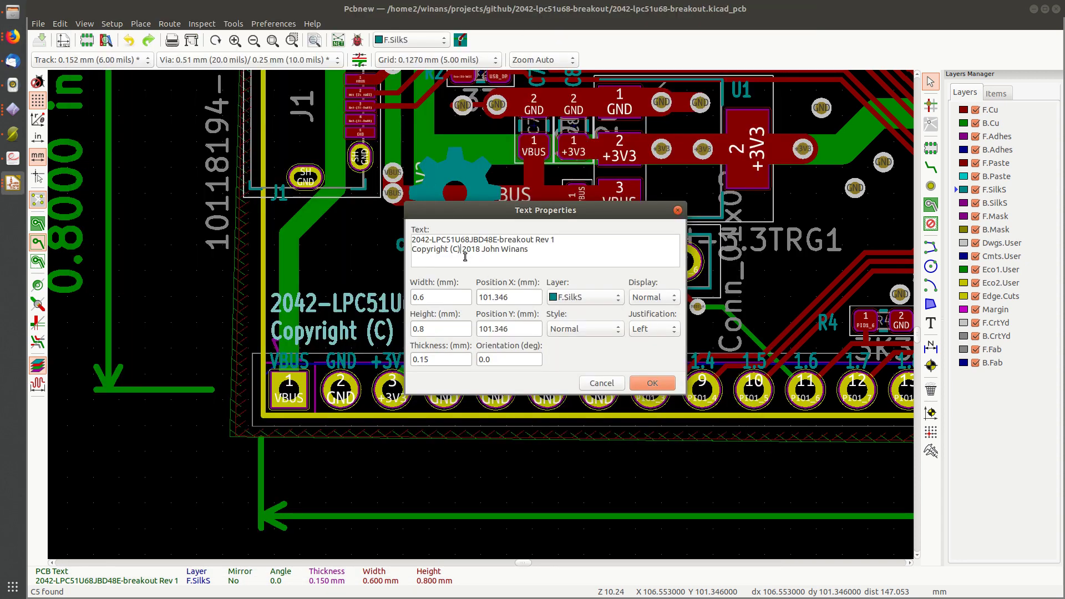
key(BackSpace)
key(BackSpace)
key(BackSpace)
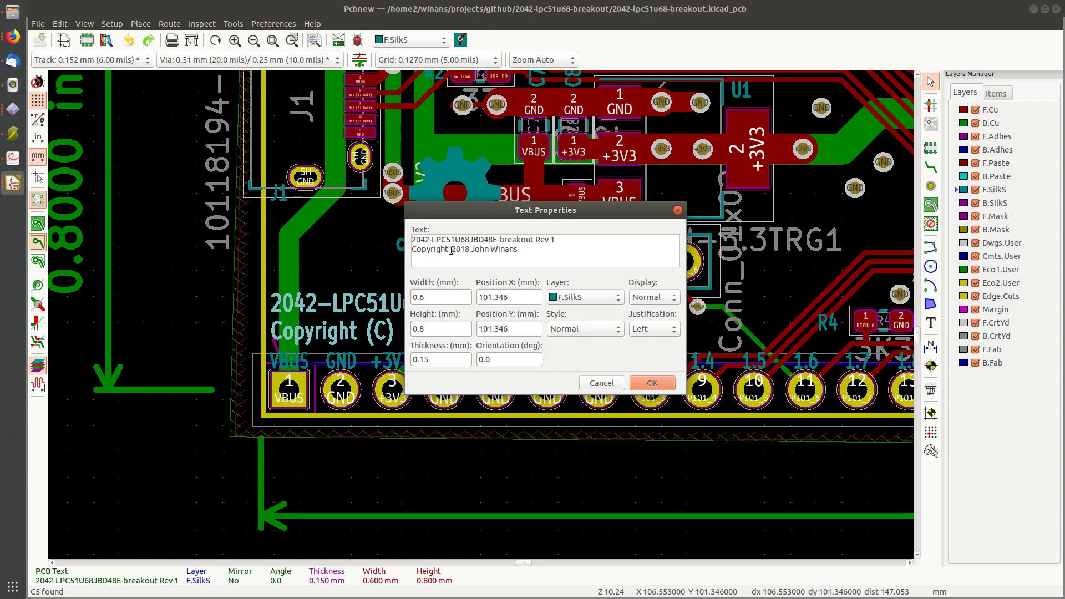
key(ctrl+v)
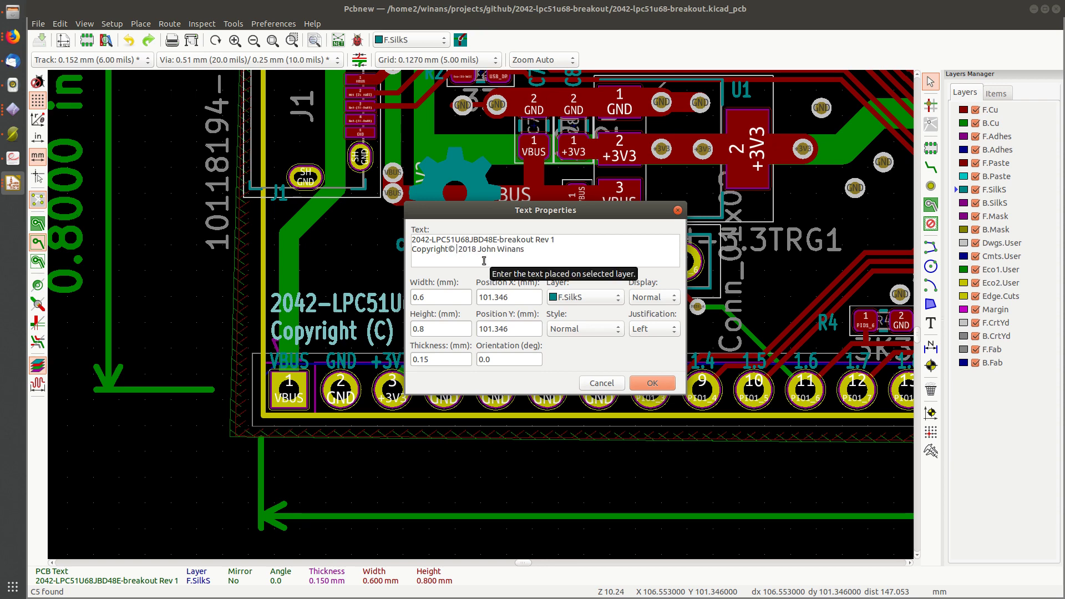
key(Delete)
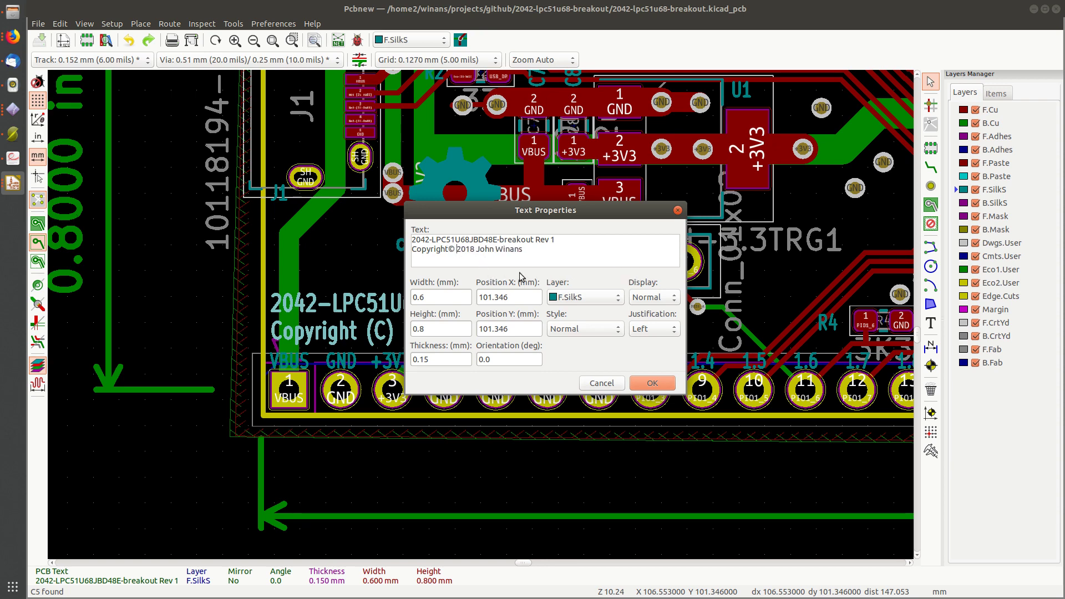
click(653, 384)
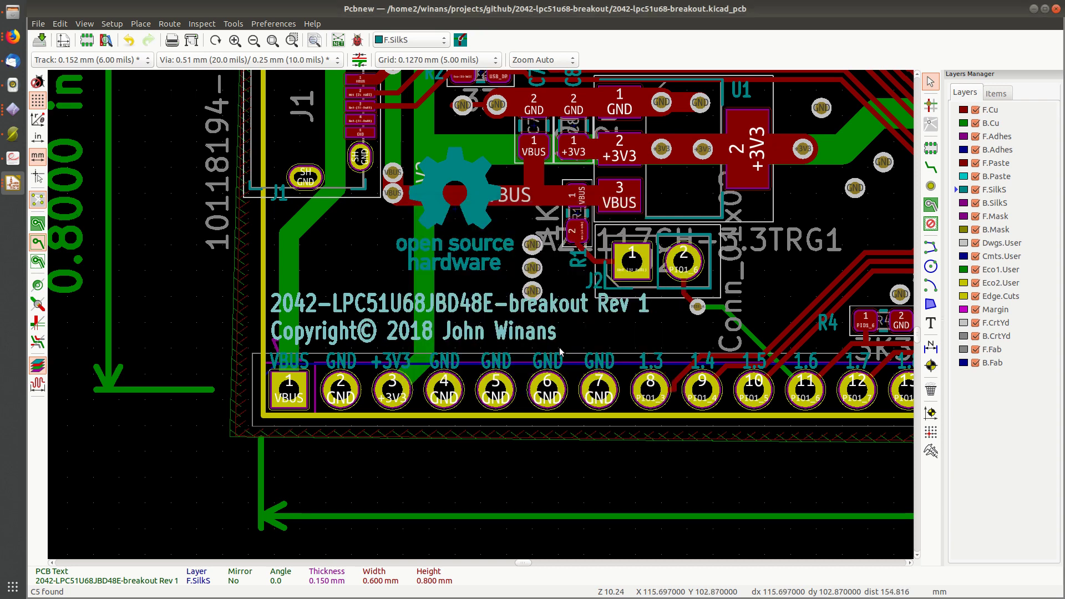
Step: Insert a space between "Copyright" and © in the silkscreen text, and save the board
double_click(364, 341)
click(446, 256)
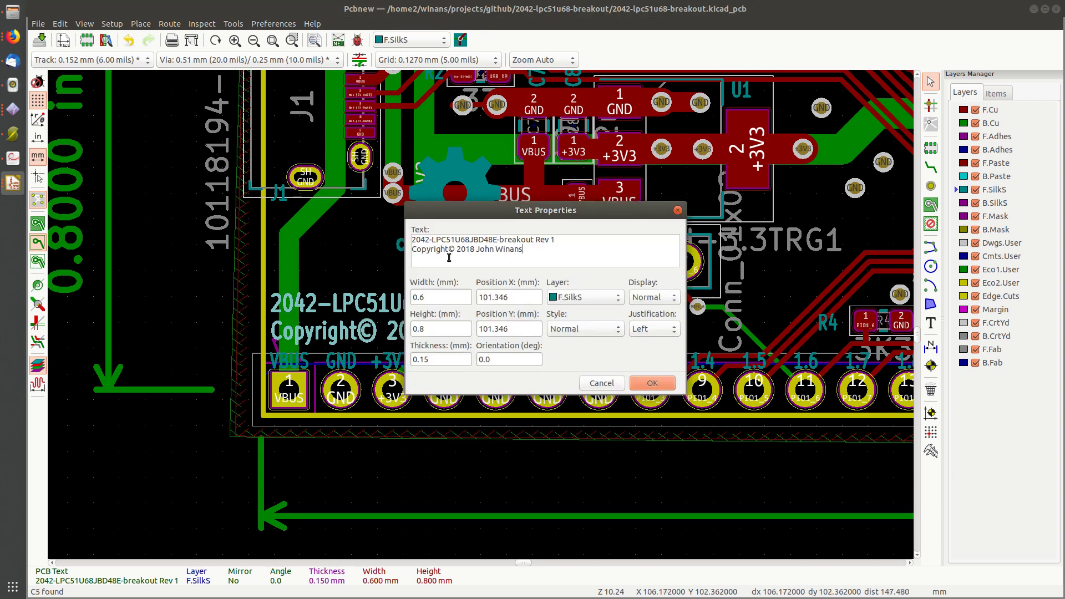
click(448, 250)
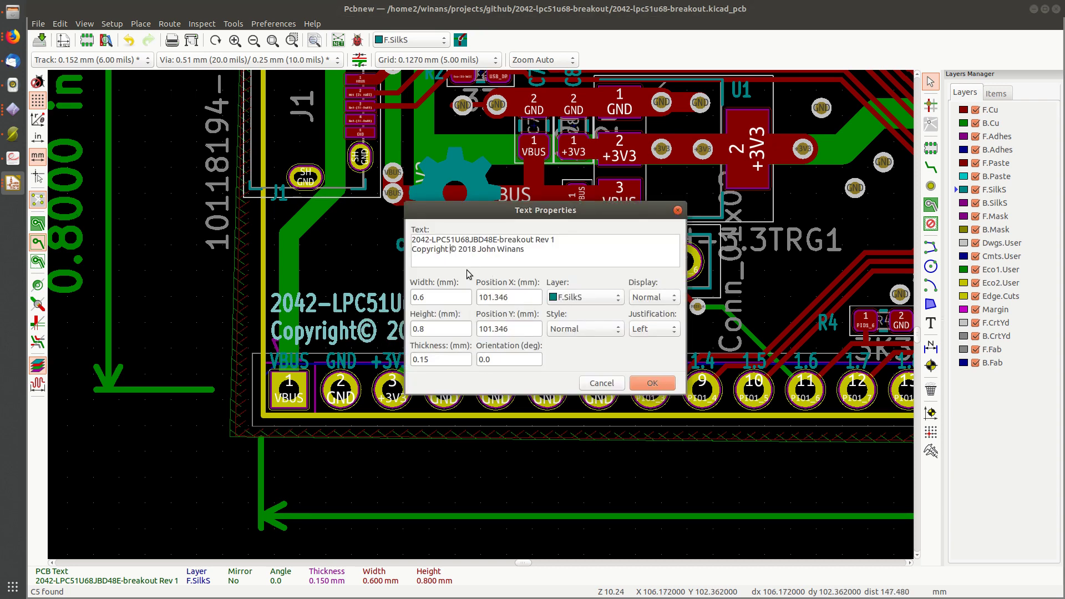
click(652, 382)
key(ctrl+s)
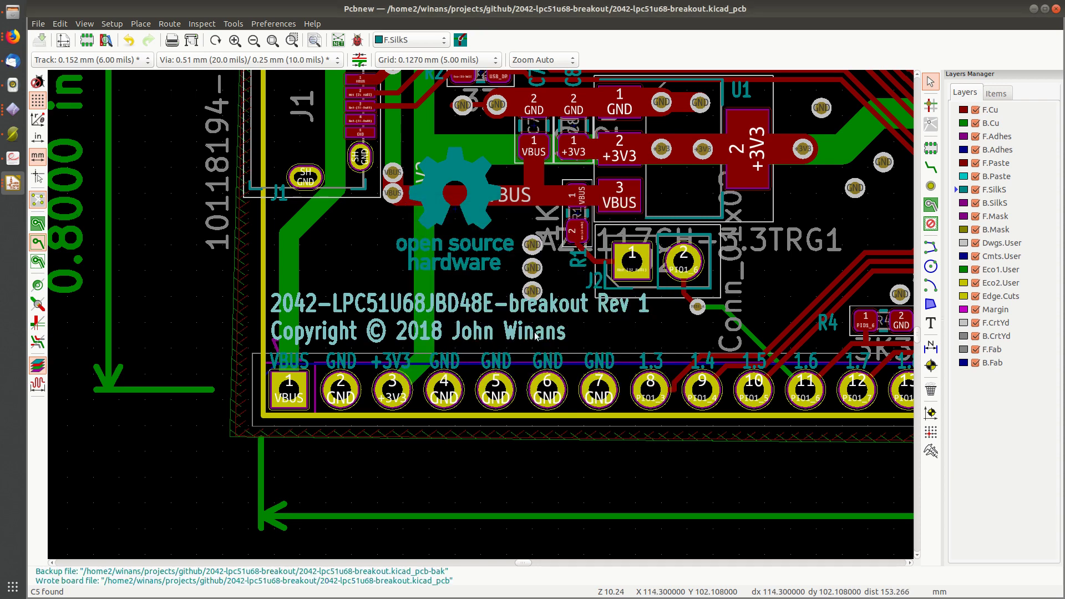
Step: Examine the lower header's silkscreen pin labels up to 0.5 and the available grid sizes
middle_drag(591, 334, 468, 314)
click(174, 458)
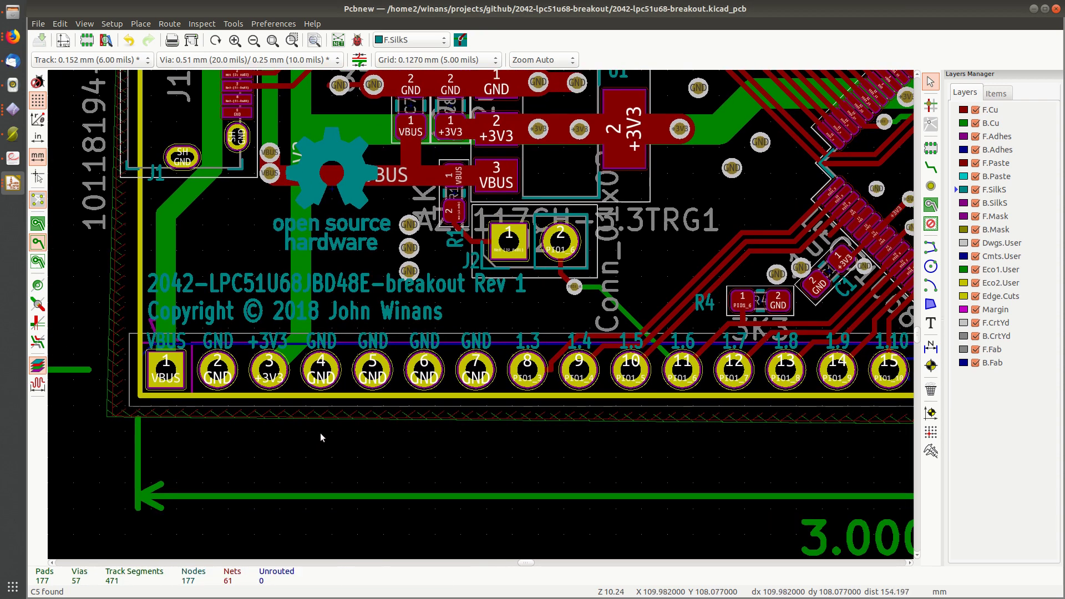
middle_drag(401, 445, 337, 434)
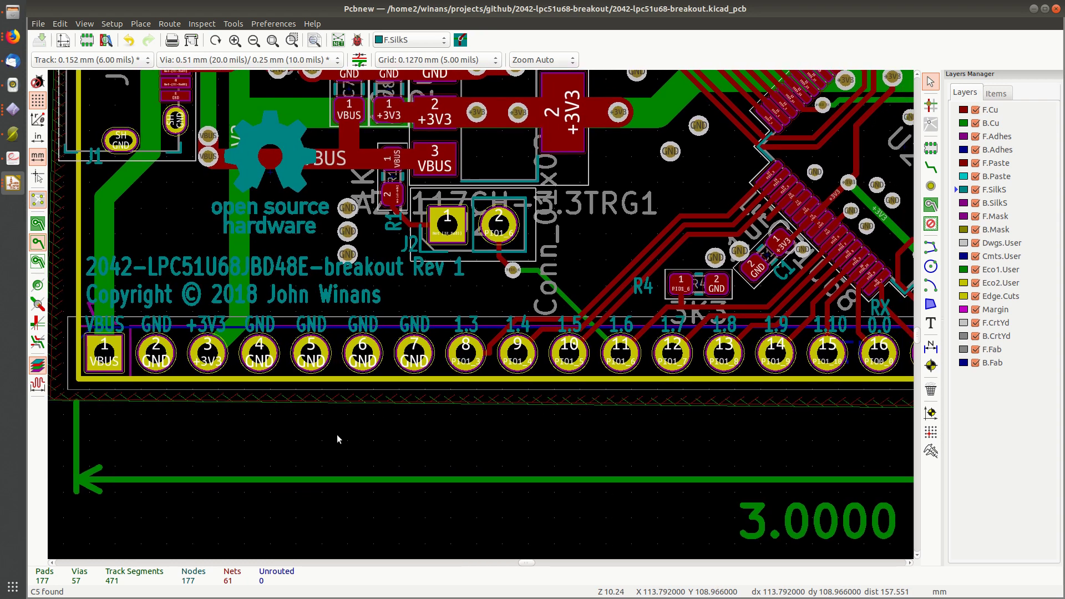
middle_drag(627, 419, 461, 419)
right_click(462, 420)
mouse_move(519, 522)
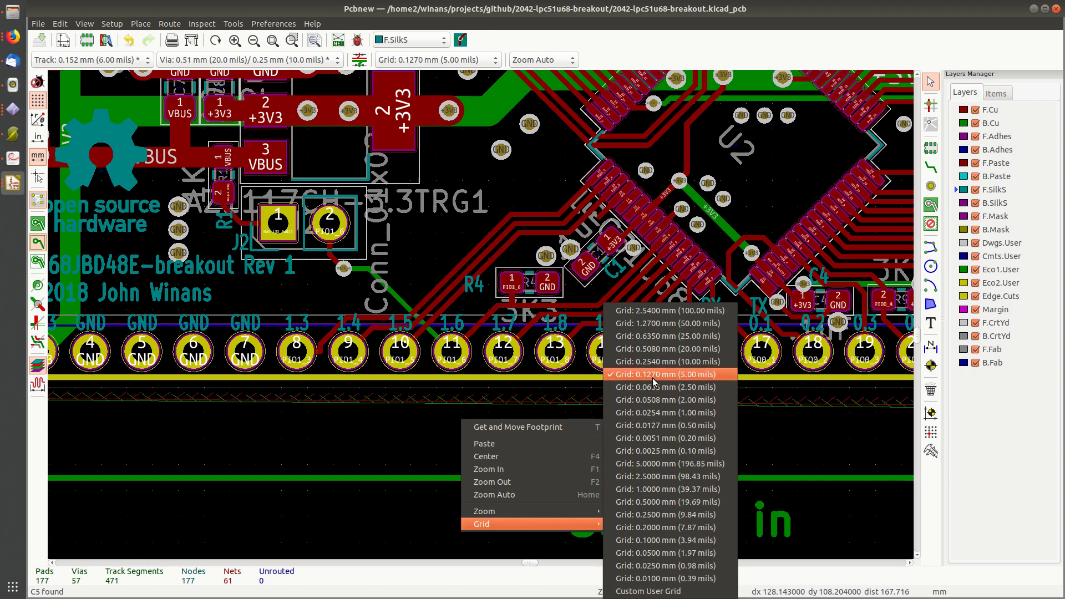
click(350, 458)
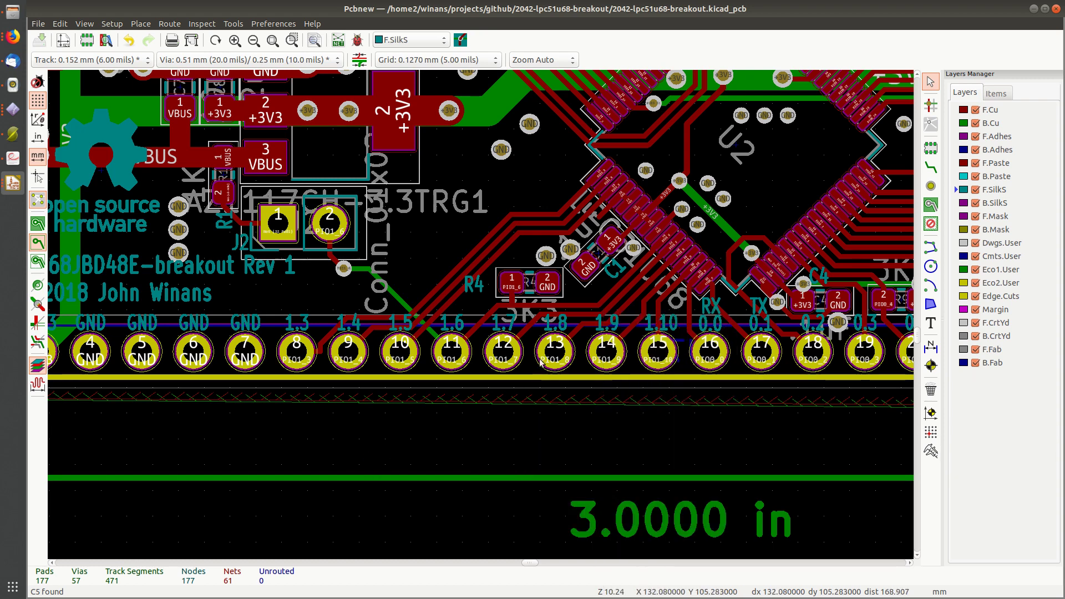
middle_drag(637, 386, 266, 389)
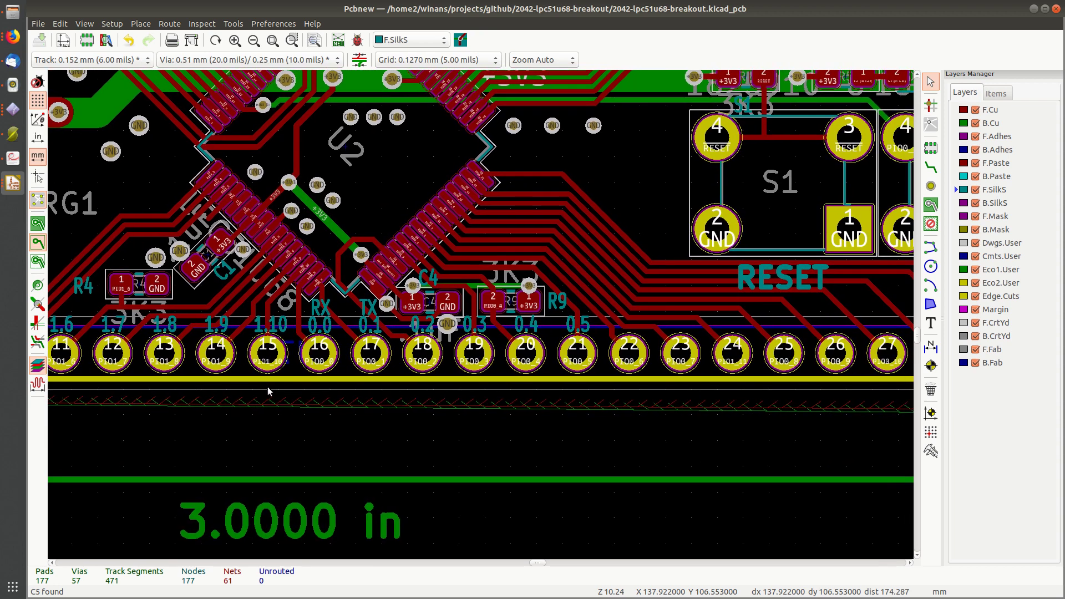
scroll(416, 346, up, 2)
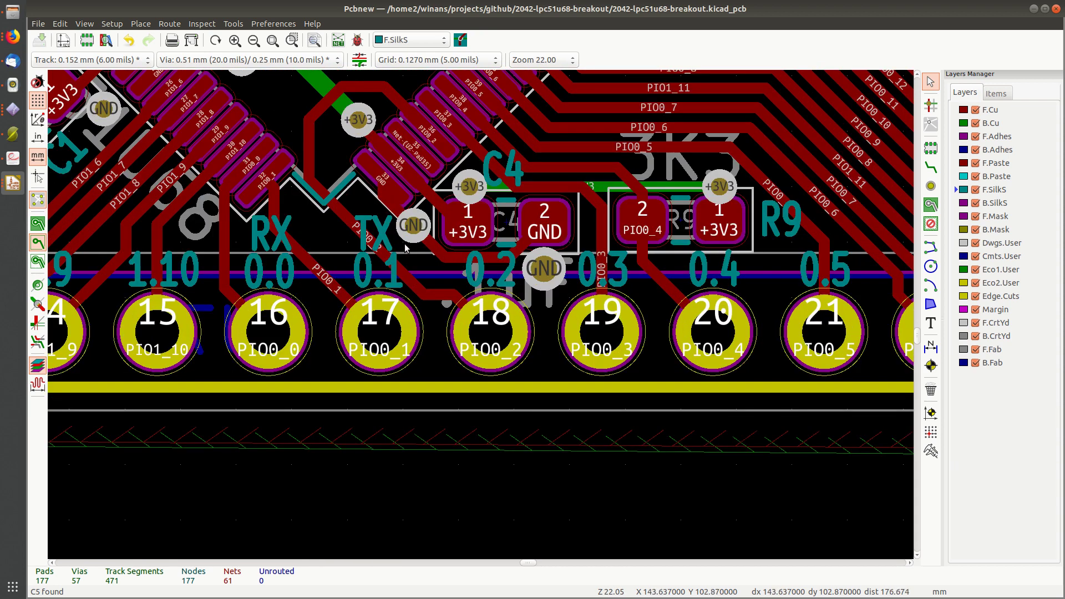
middle_drag(626, 291, 457, 289)
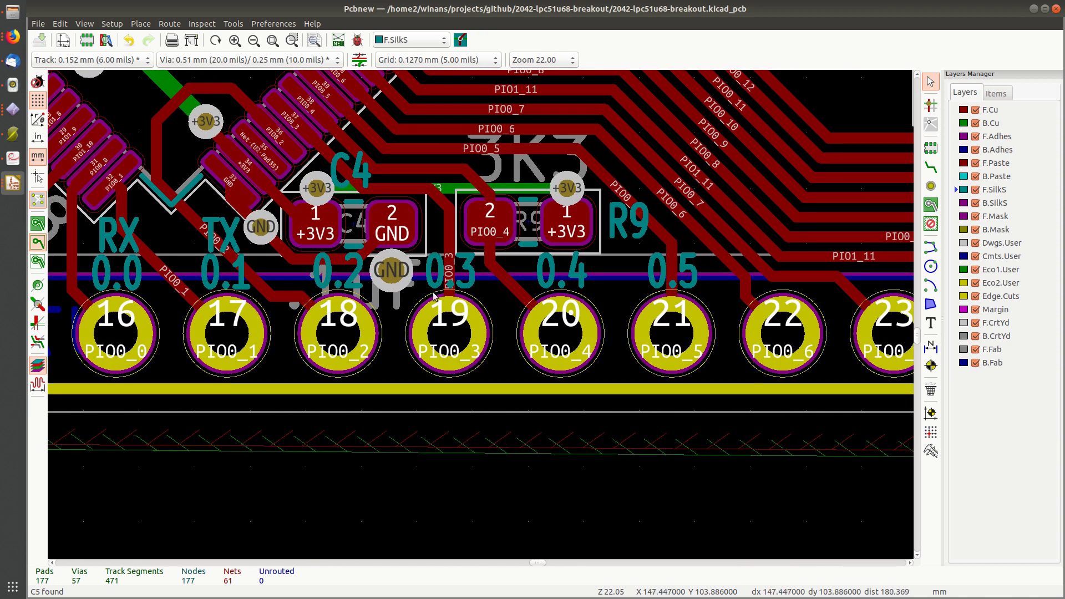
middle_drag(640, 289, 251, 310)
Step: Copy the 0.5 silkscreen label at pin 21 and place the copy just above pin 22 (PIO0_6)
click(519, 293)
scroll(481, 319, down, 3)
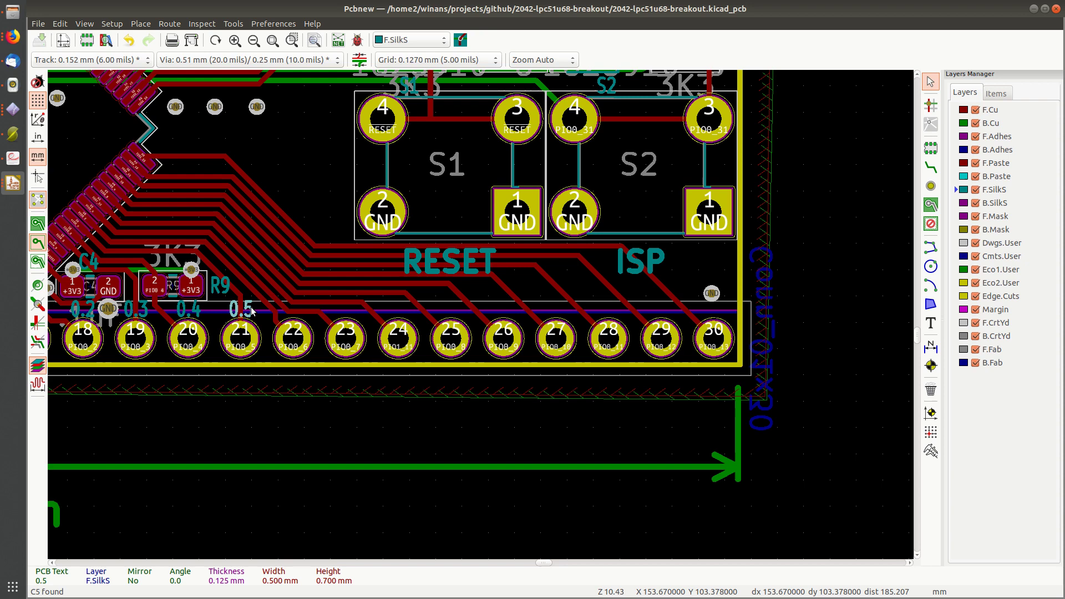
scroll(252, 310, up, 3)
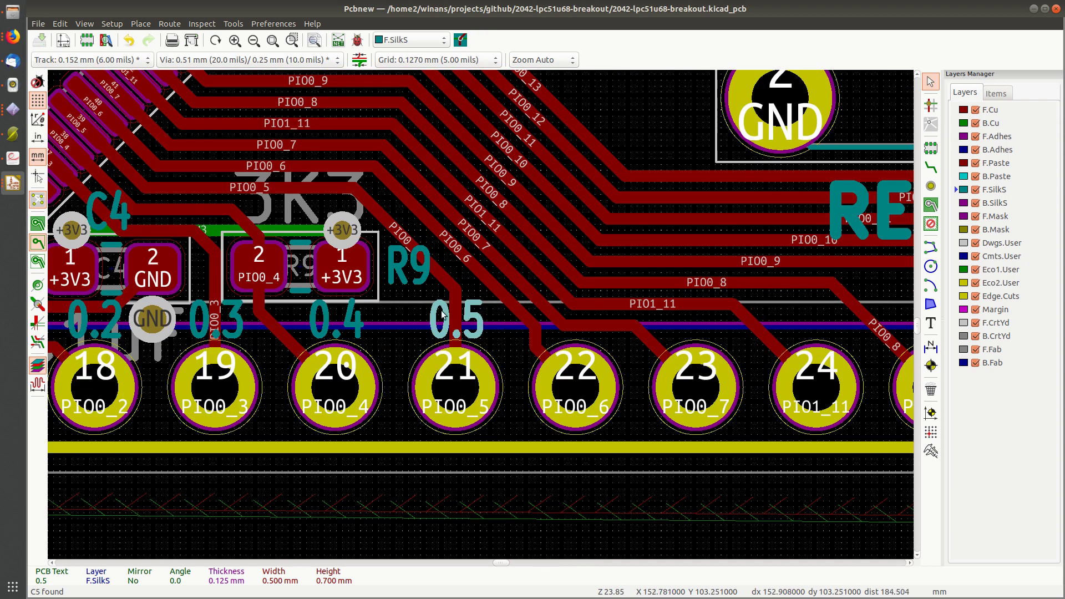
key(ctrl+c)
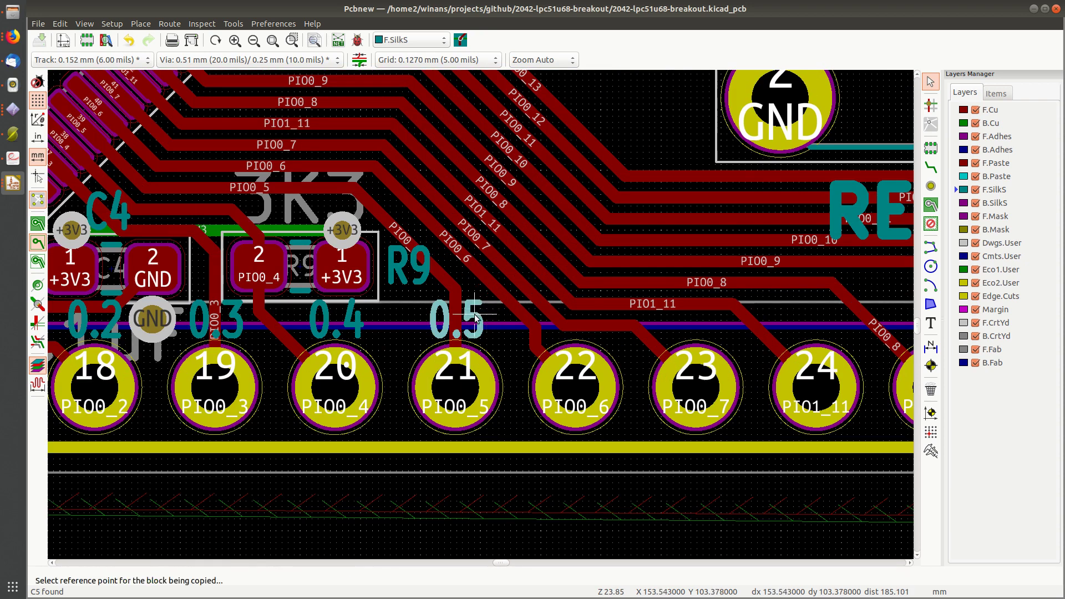
click(475, 317)
key(ctrl+v)
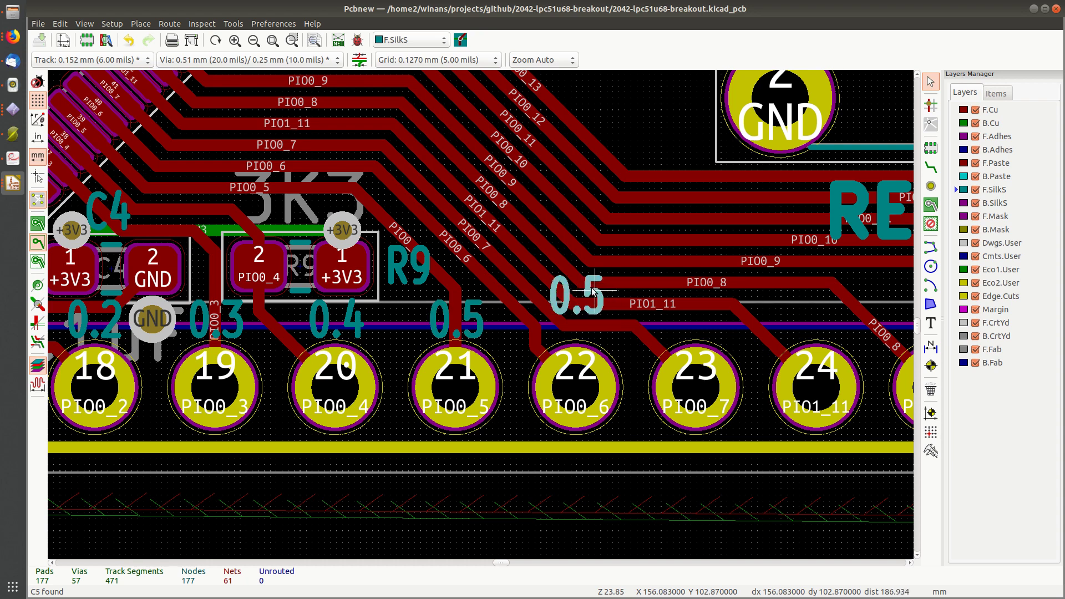
scroll(593, 302, up, 3)
middle_drag(488, 323, 448, 148)
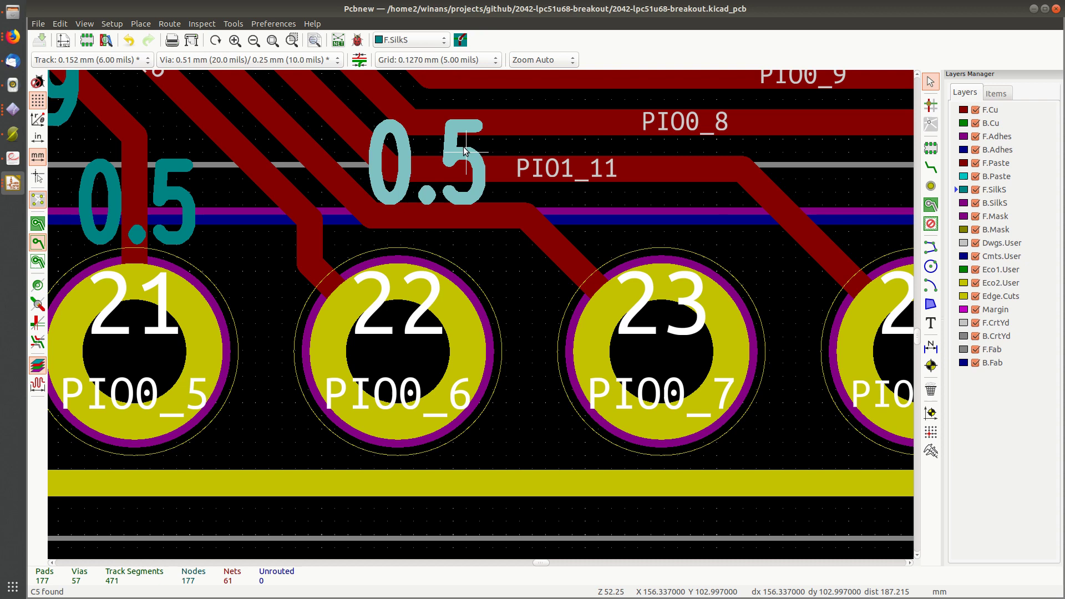
click(476, 147)
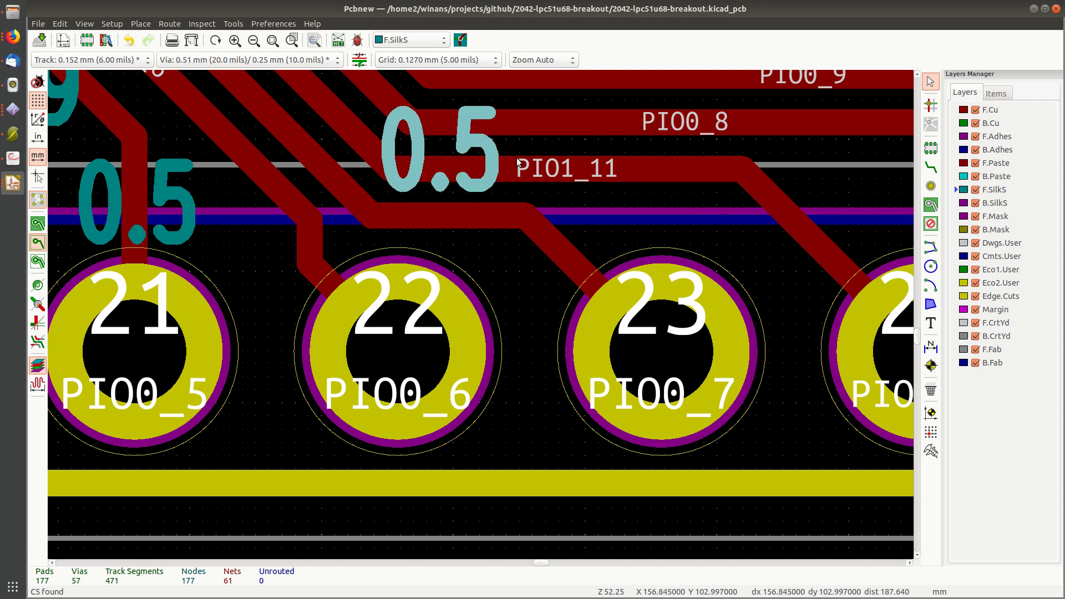
double_click(467, 147)
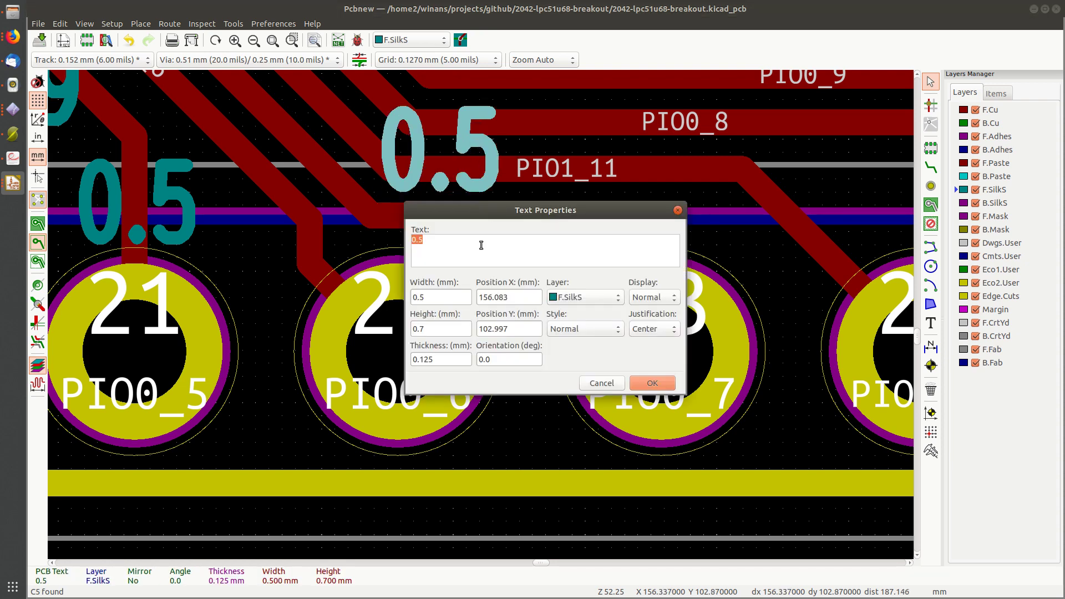
key(Escape)
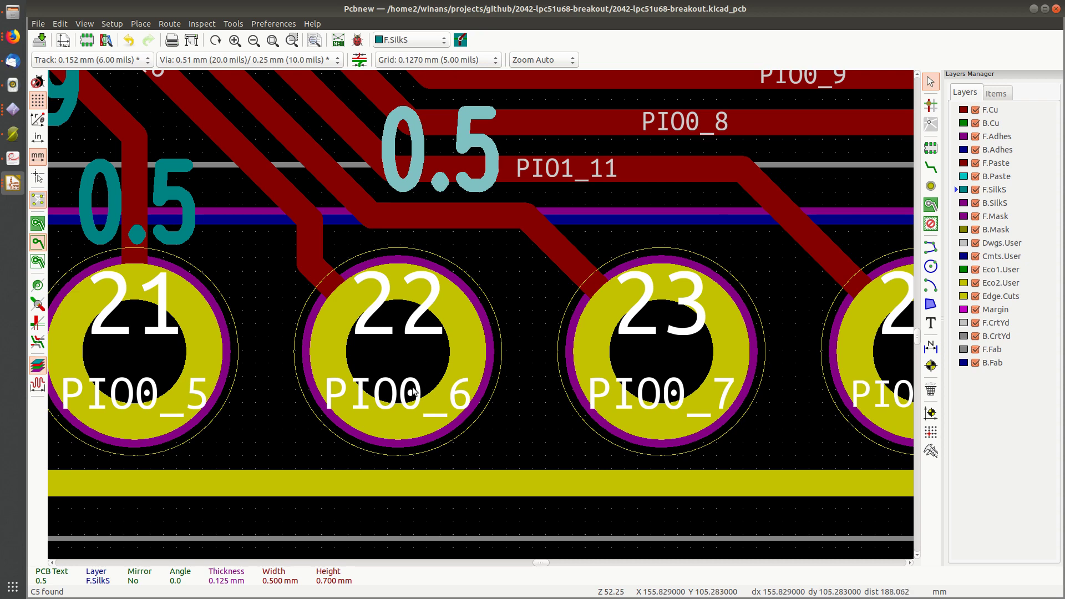
double_click(434, 190)
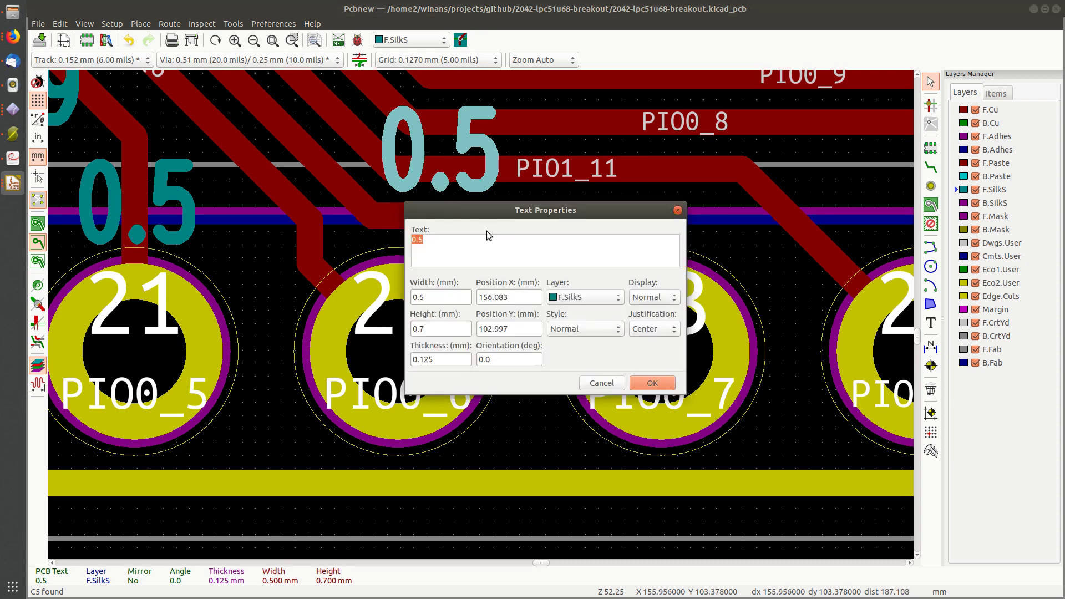
click(501, 240)
key(Tab)
key(Return)
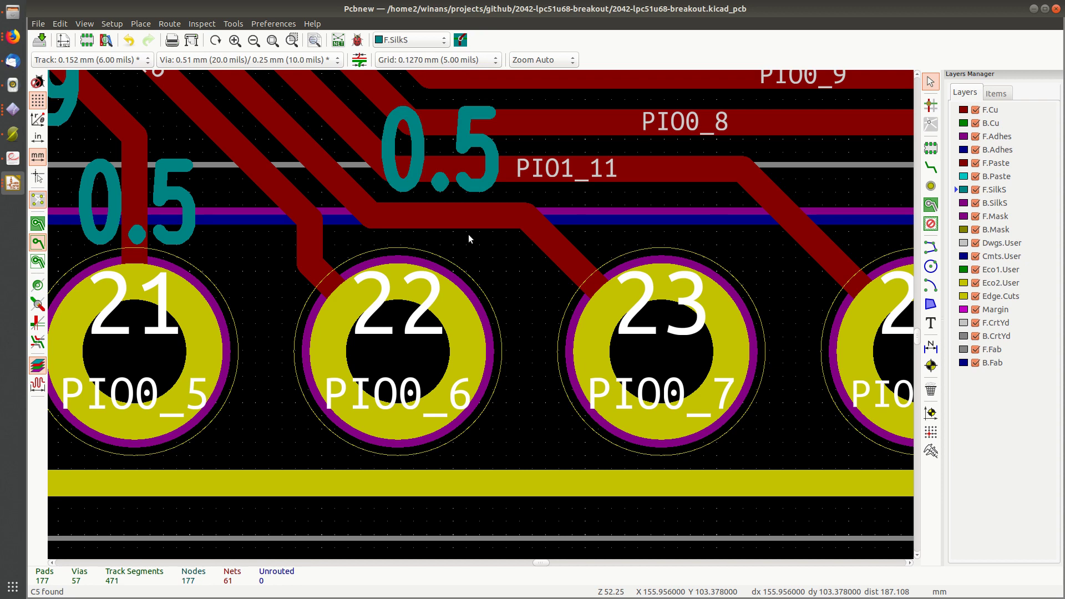
Step: Change the copied silkscreen label at pin 22 (PIO0_6) to 0.6 and center it directly above the pad, level with the pin 21 label
click(465, 187)
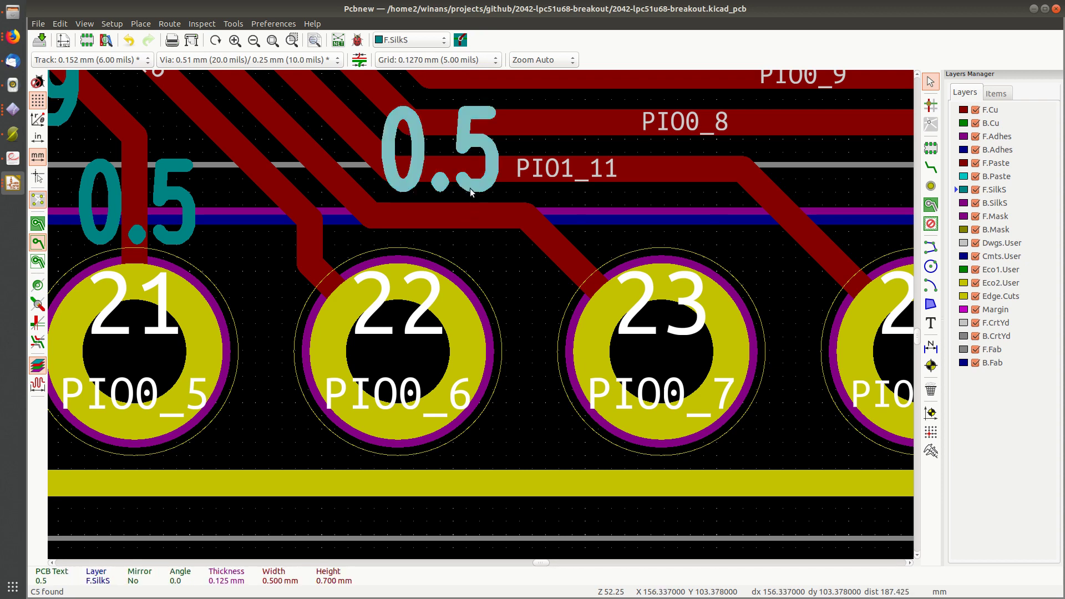
key(e)
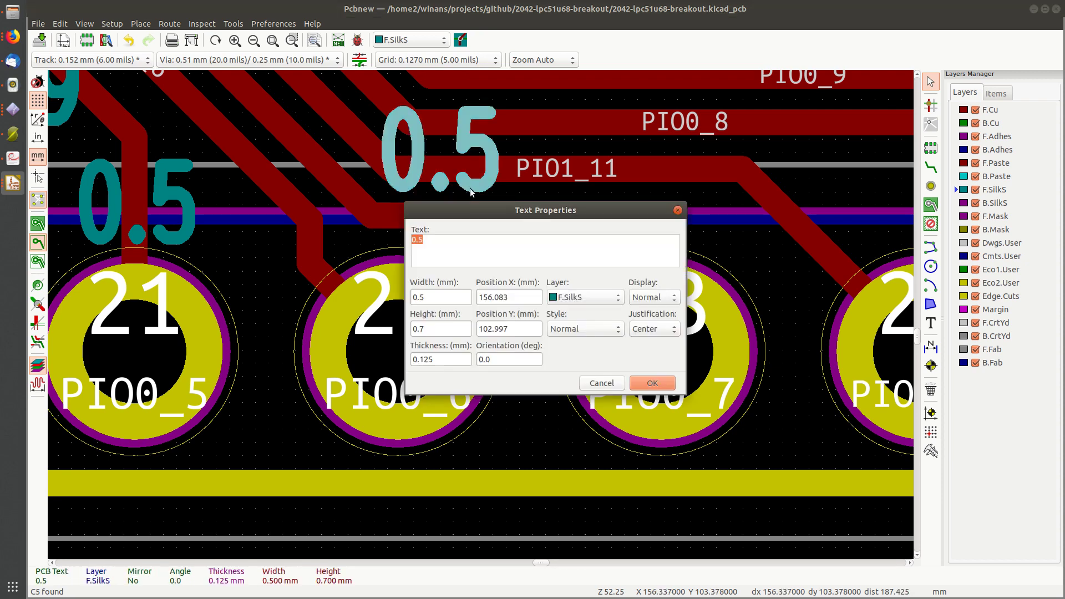
click(447, 238)
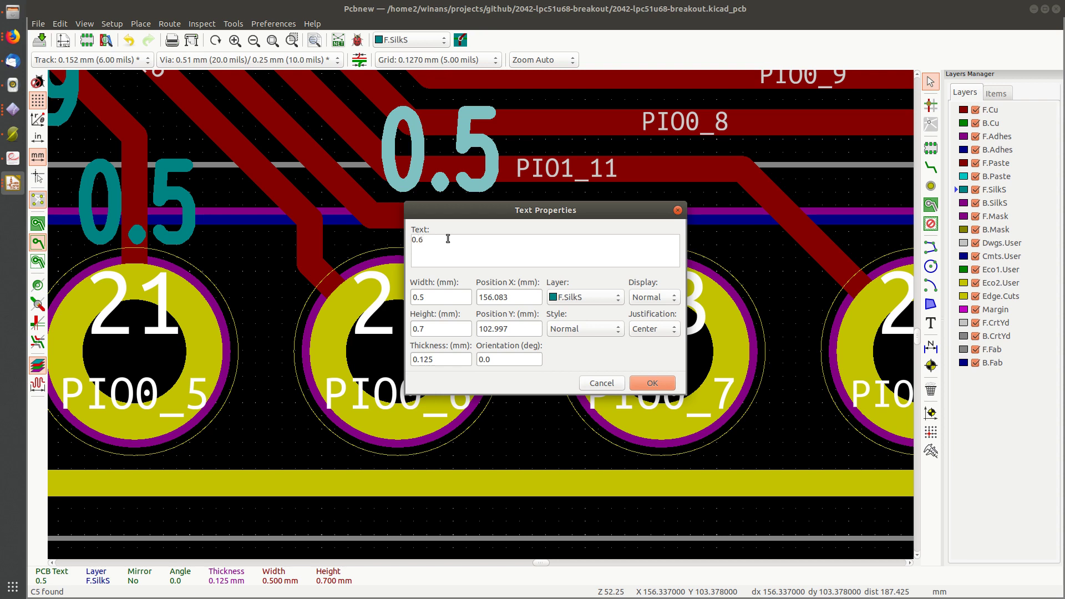
key(Tab)
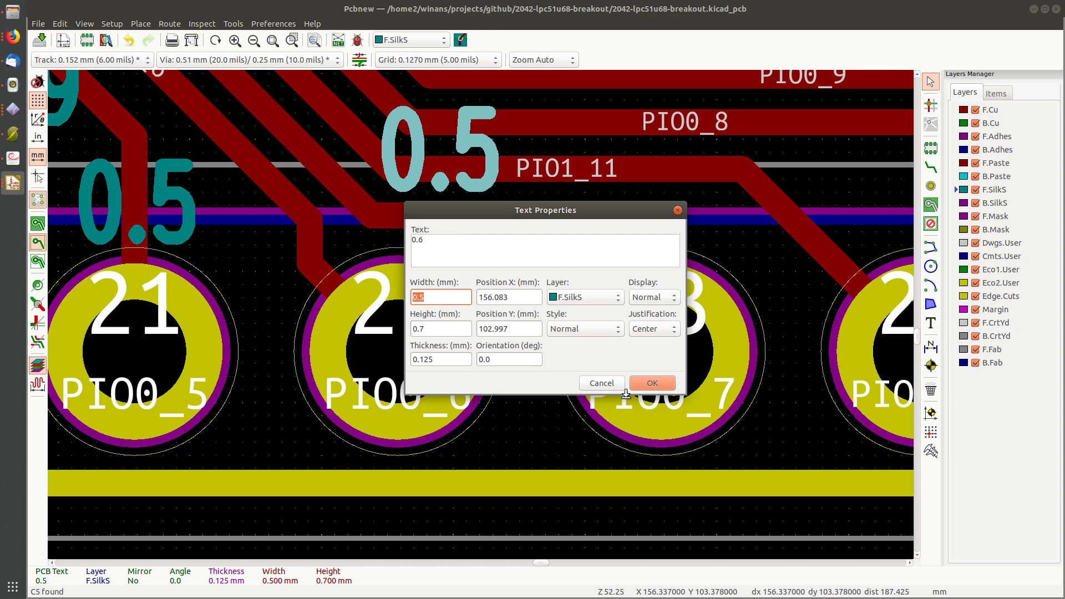
click(663, 384)
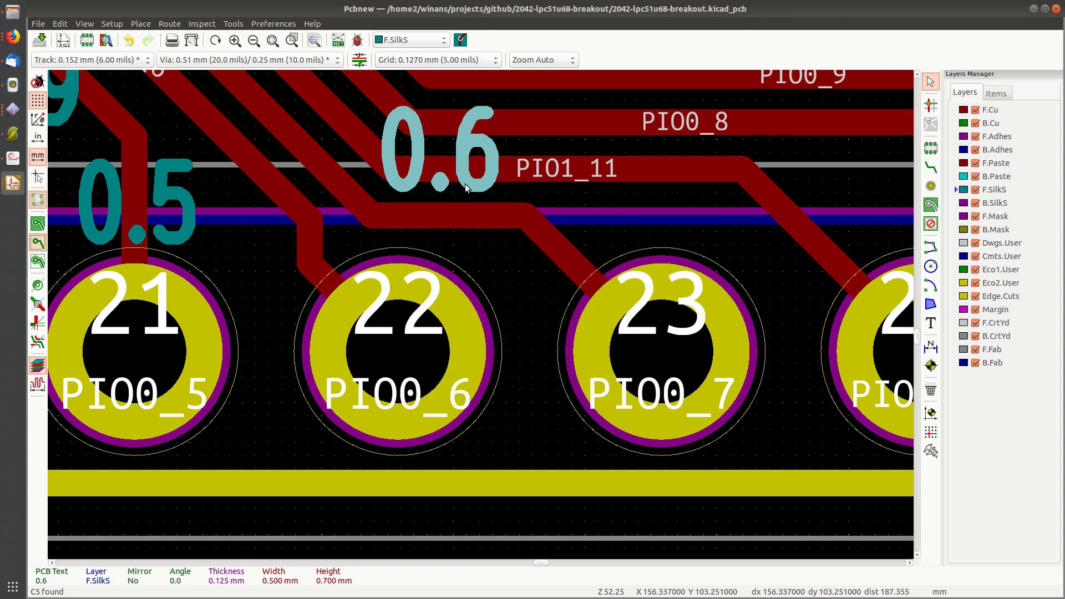
key(m)
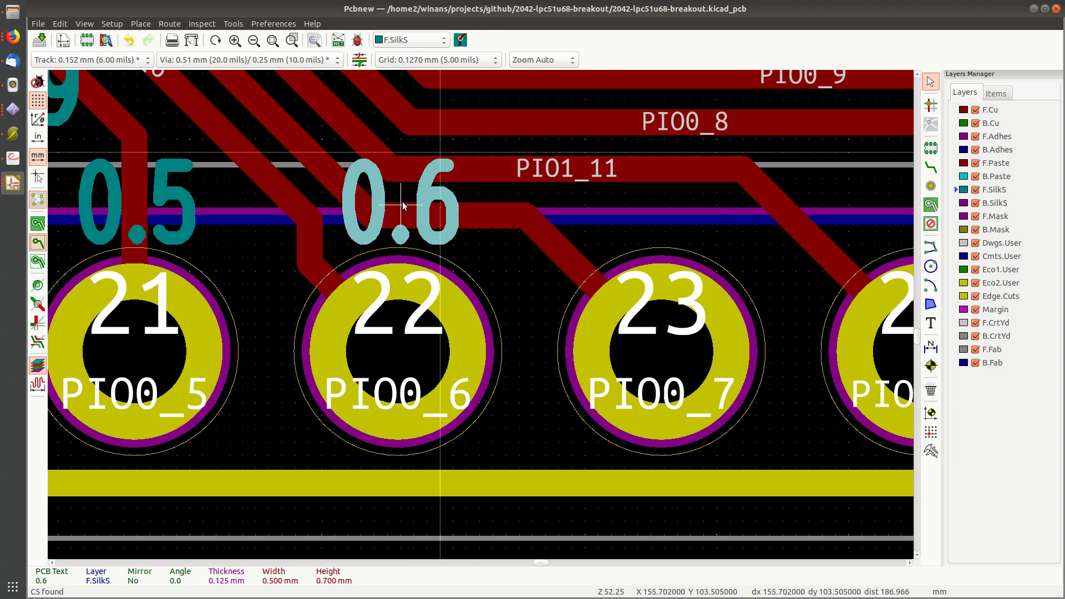
click(403, 206)
Step: Add a 0.7 silkscreen label from the copied 0.5 text, centered above pin 23 (PIO0_7) and level with its neighbours
middle_drag(568, 238, 460, 255)
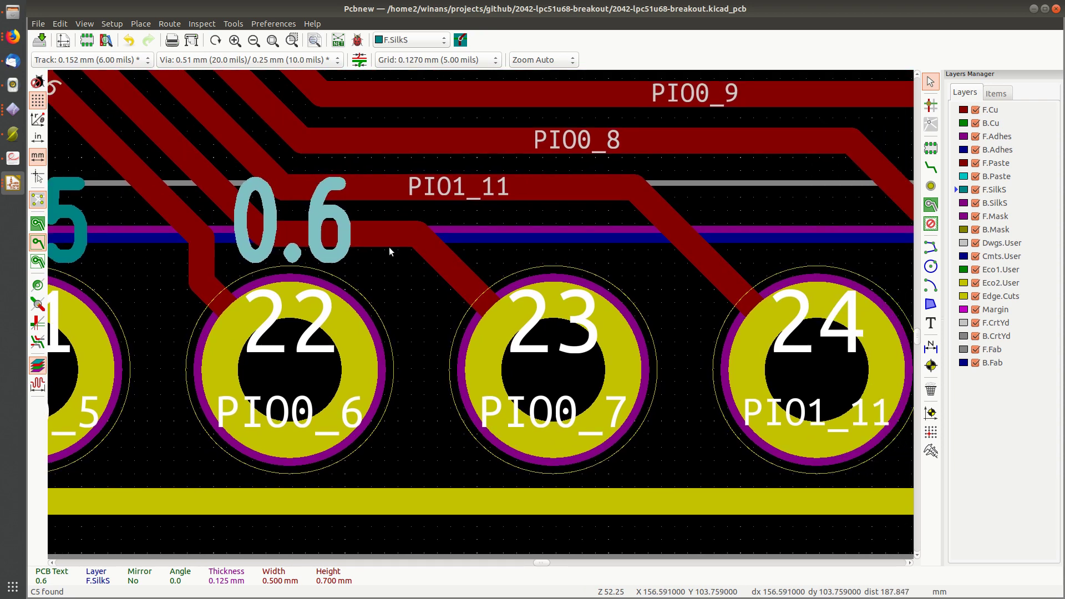
key(ctrl+v)
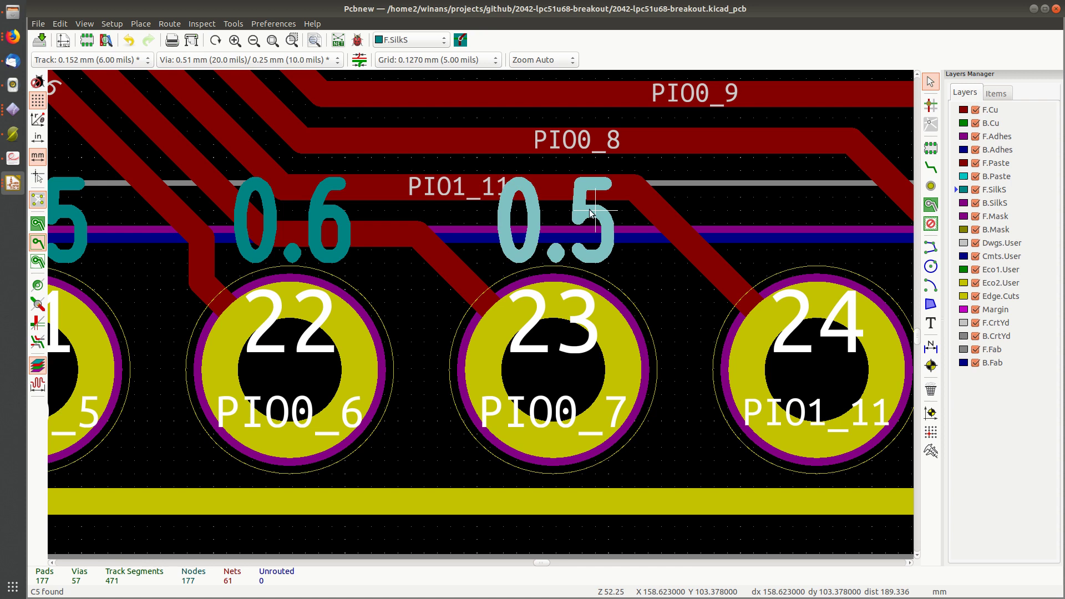
click(609, 182)
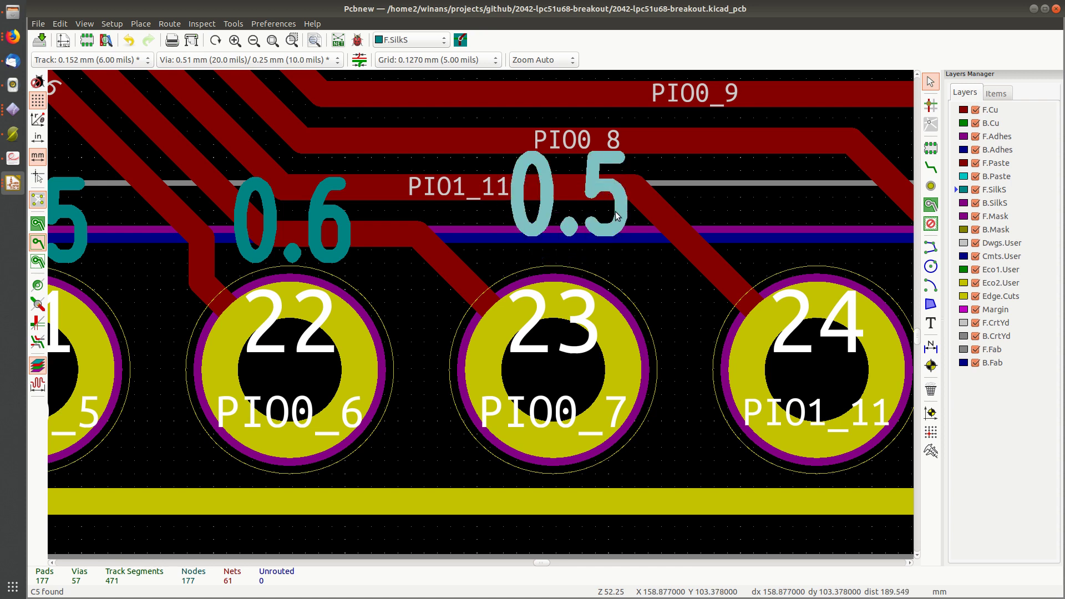
double_click(617, 216)
key(End)
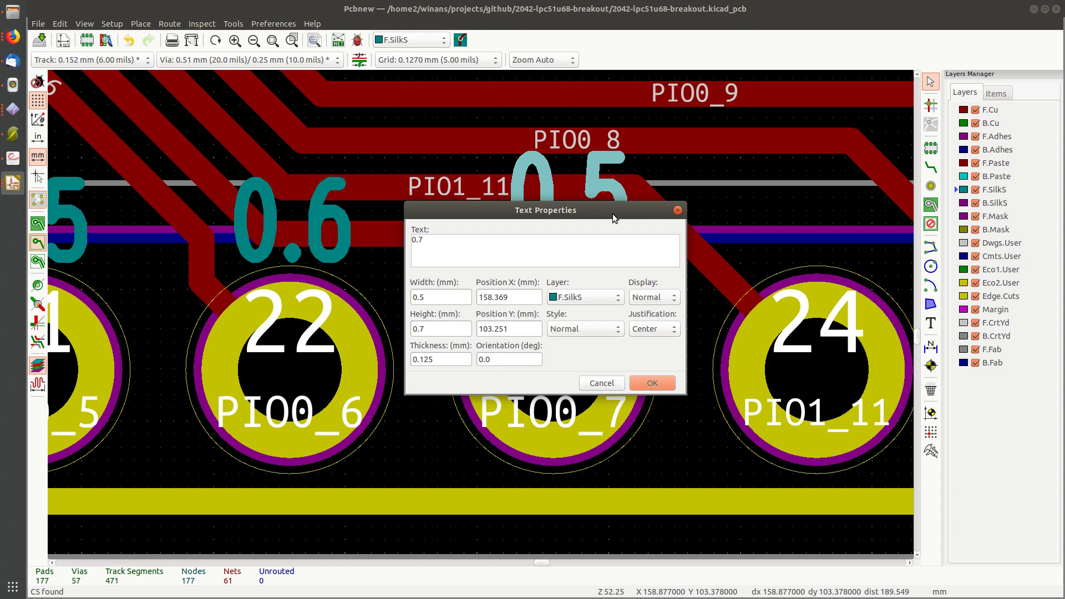
key(Tab)
key(Return)
key(m)
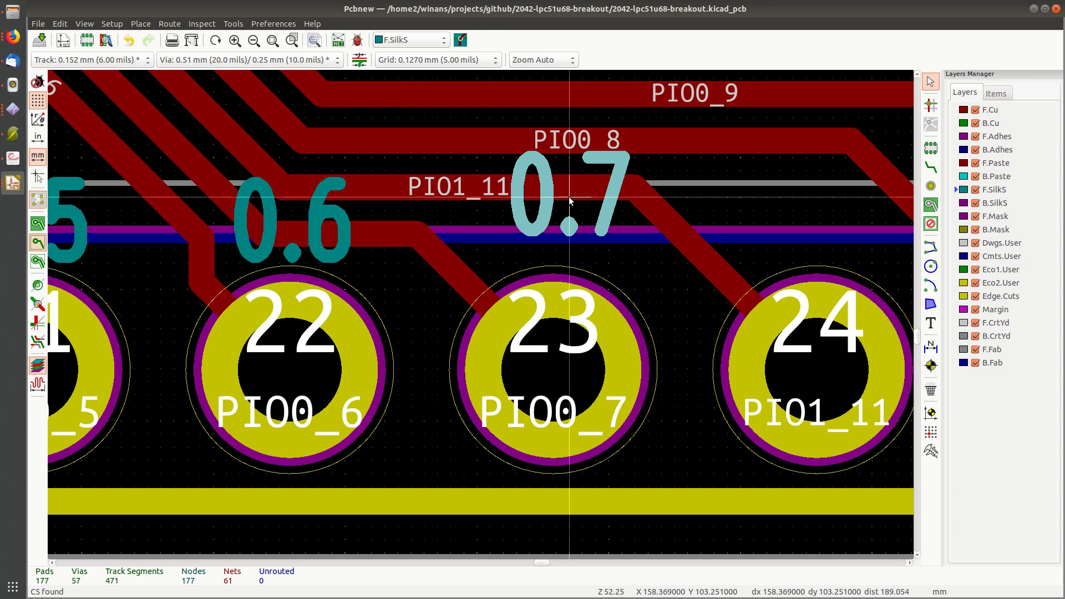
click(554, 222)
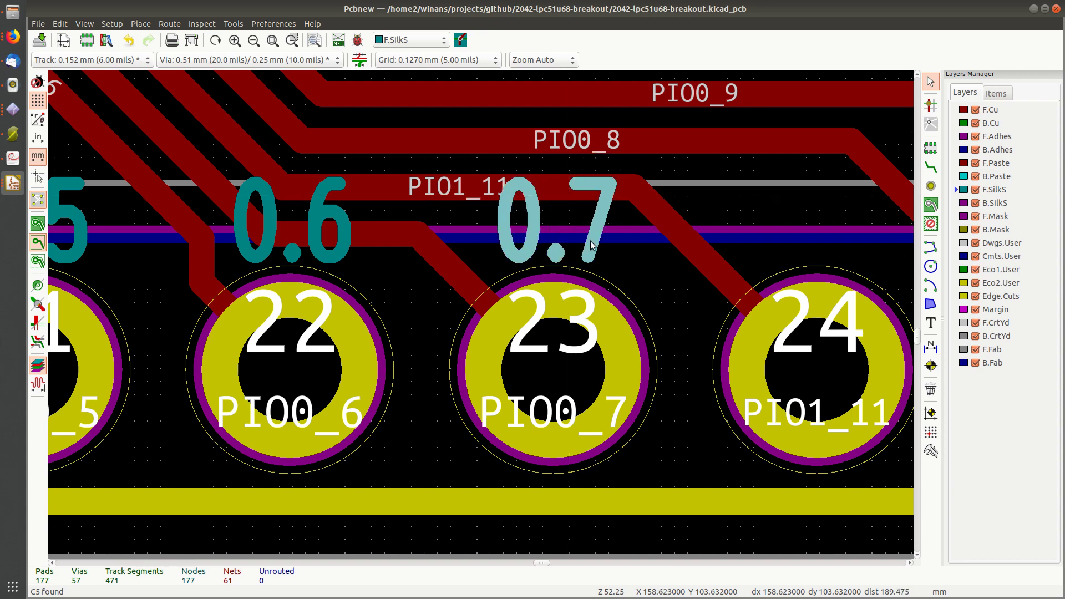
Step: Paste another copy of the 0.5 label and center it above pin 24 (PIO1_11), level with the 0.7 label
middle_drag(571, 242, 376, 304)
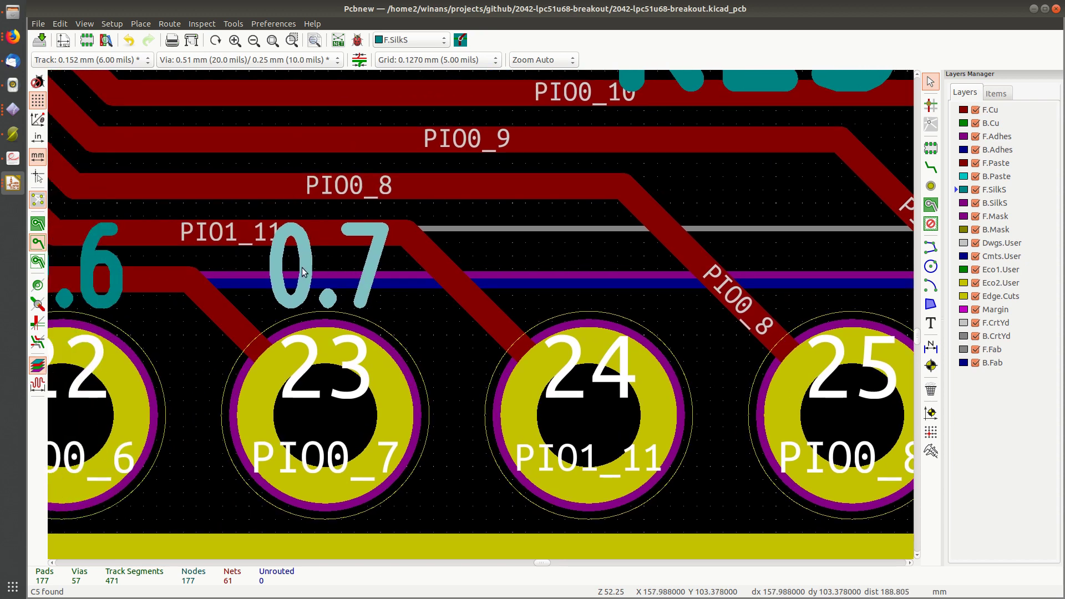
double_click(332, 284)
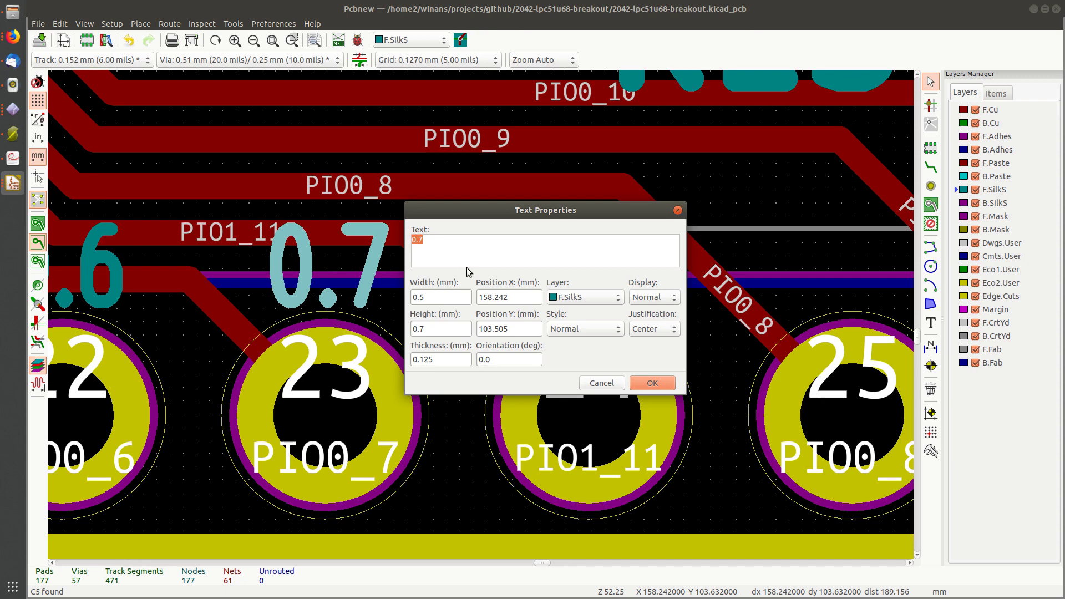
key(Escape)
key(ctrl+v)
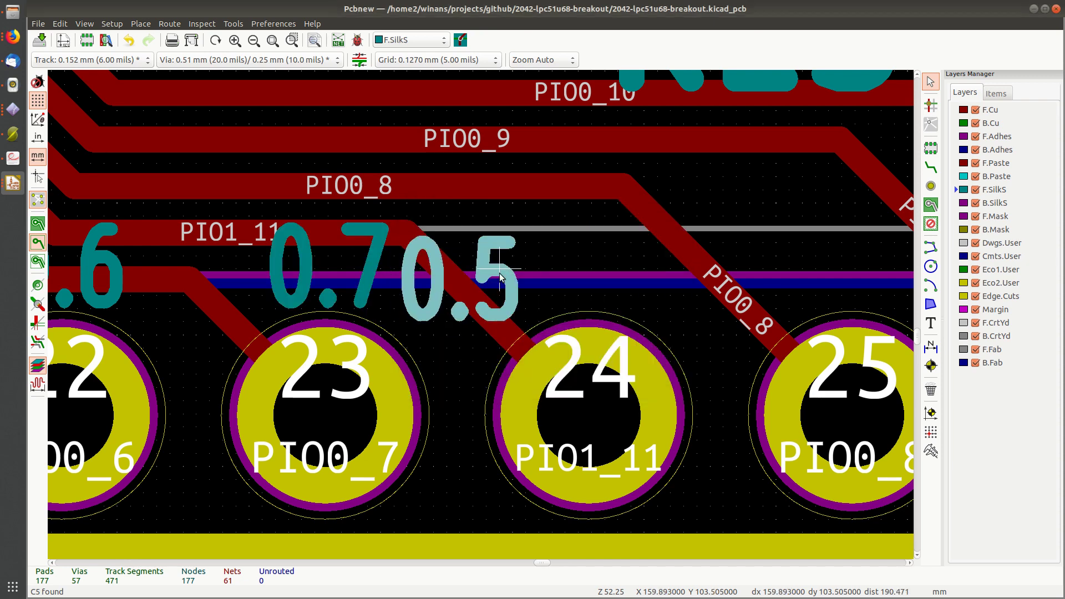
click(600, 242)
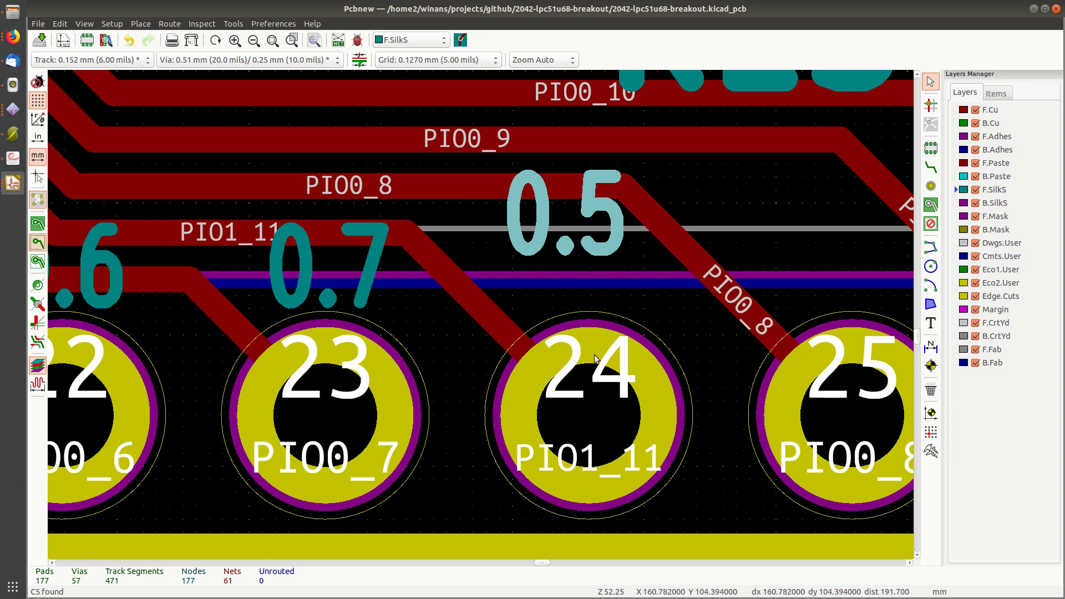
middle_drag(598, 293, 516, 302)
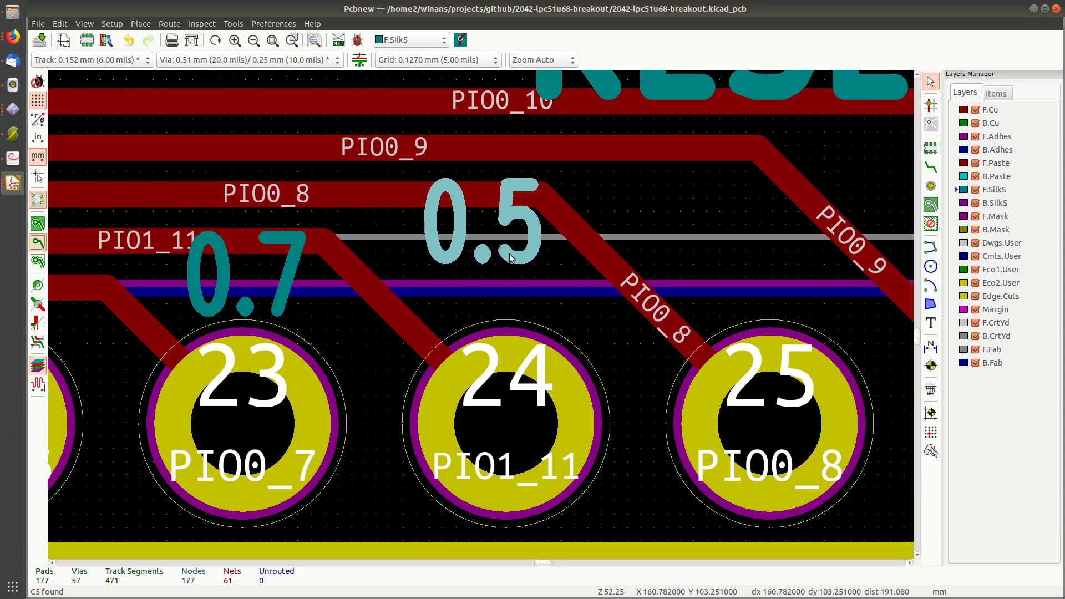
key(m)
click(509, 279)
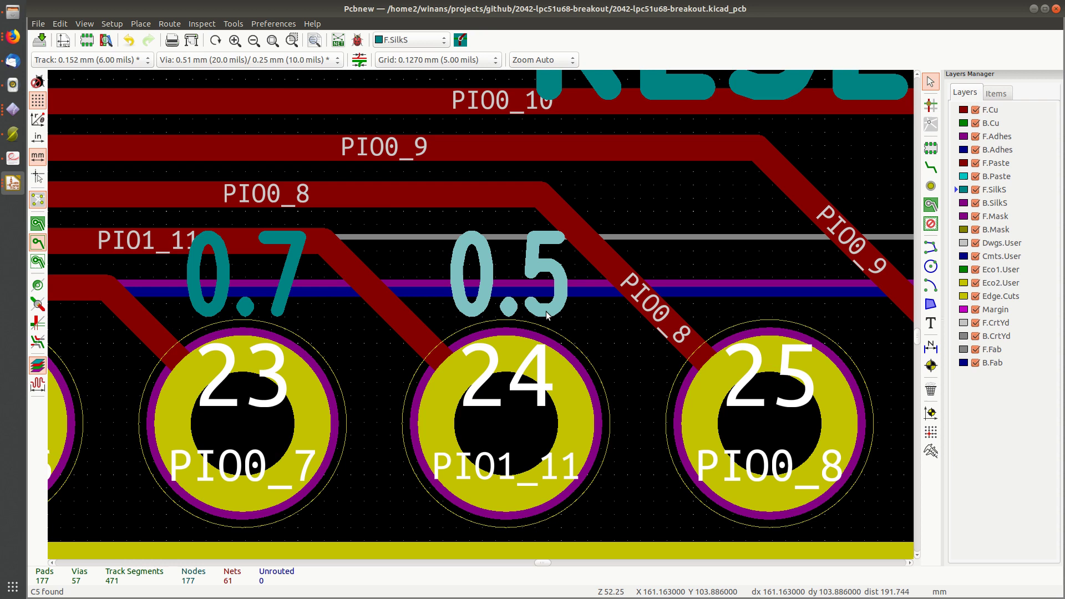
Step: Change the text of the silkscreen label above pin 24 to 1.11
key(e)
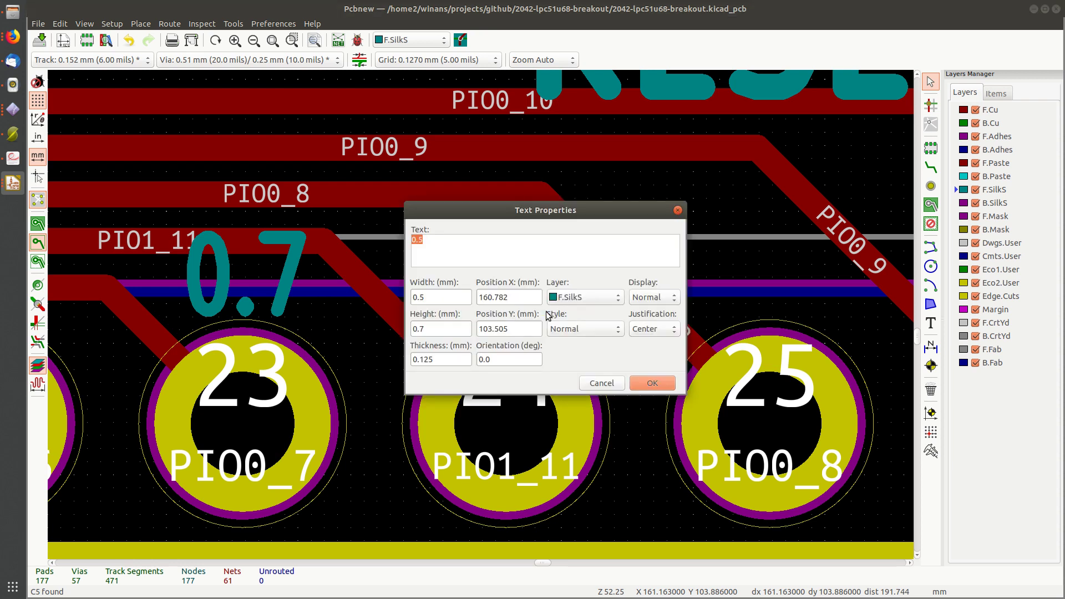
key(Right)
text(1)
key(Return)
key(BackSpace)
key(Tab)
key(ctrl+c)
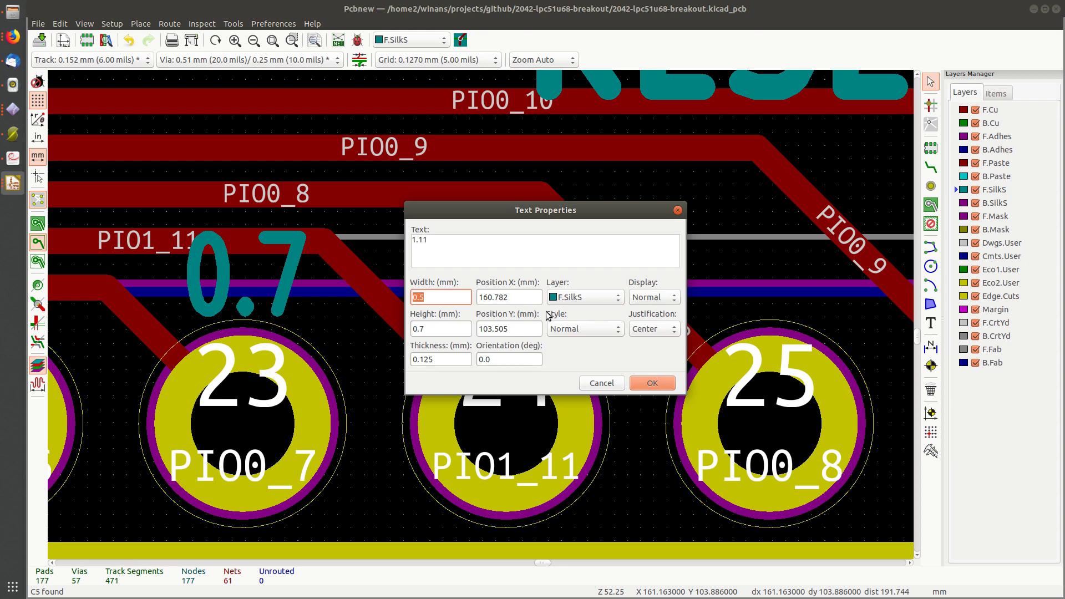
key(Return)
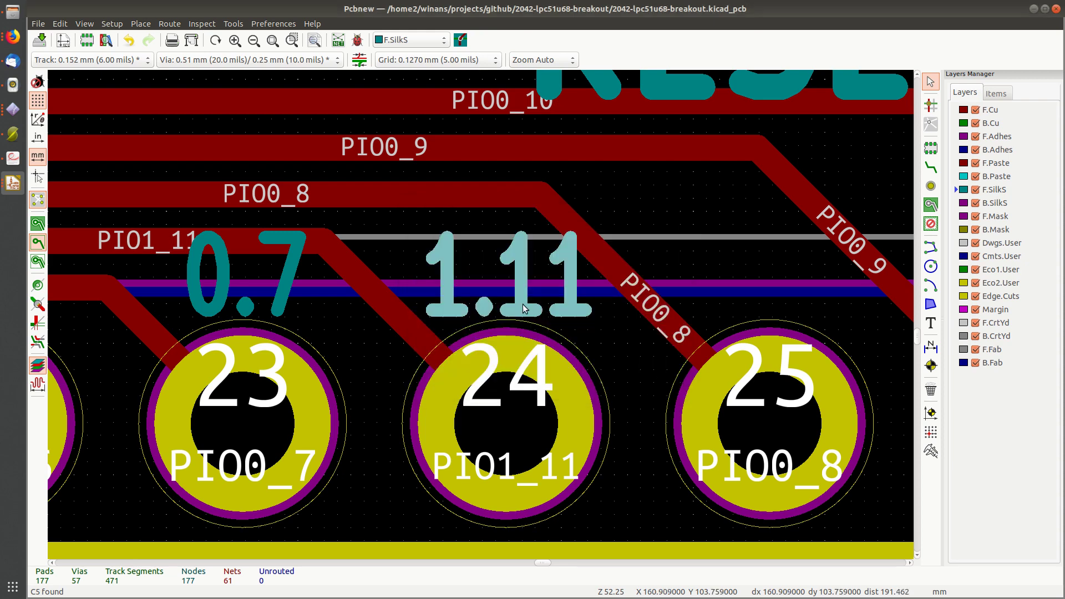
Step: Paste a copy of the 0.5 label centered above pin 25 (PIO0_8), level with the 1.11 label
middle_drag(561, 312, 421, 334)
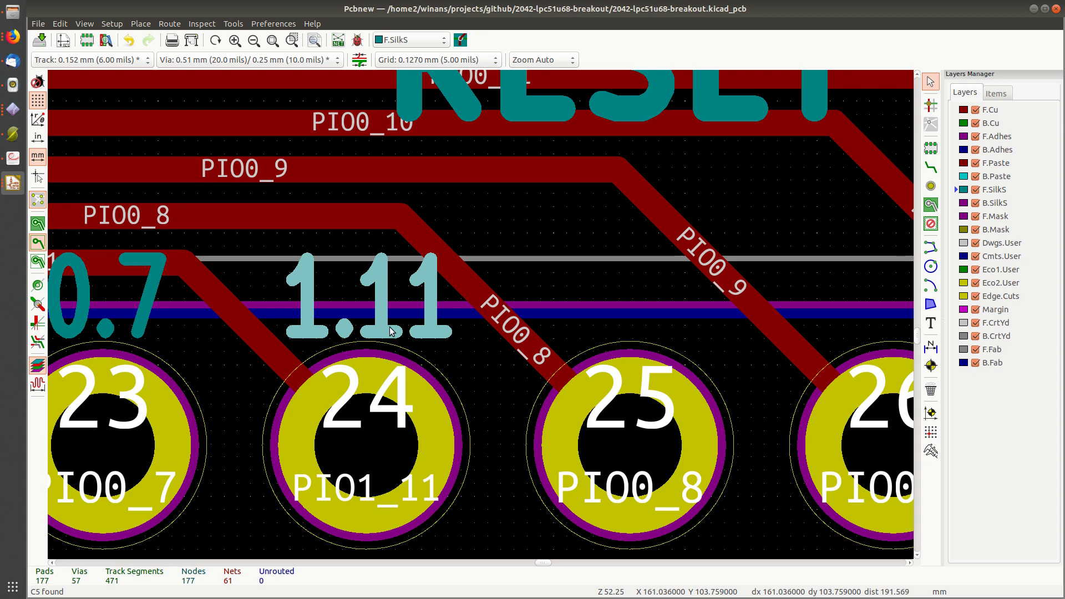
scroll(436, 340, right, 3)
key(ctrl+v)
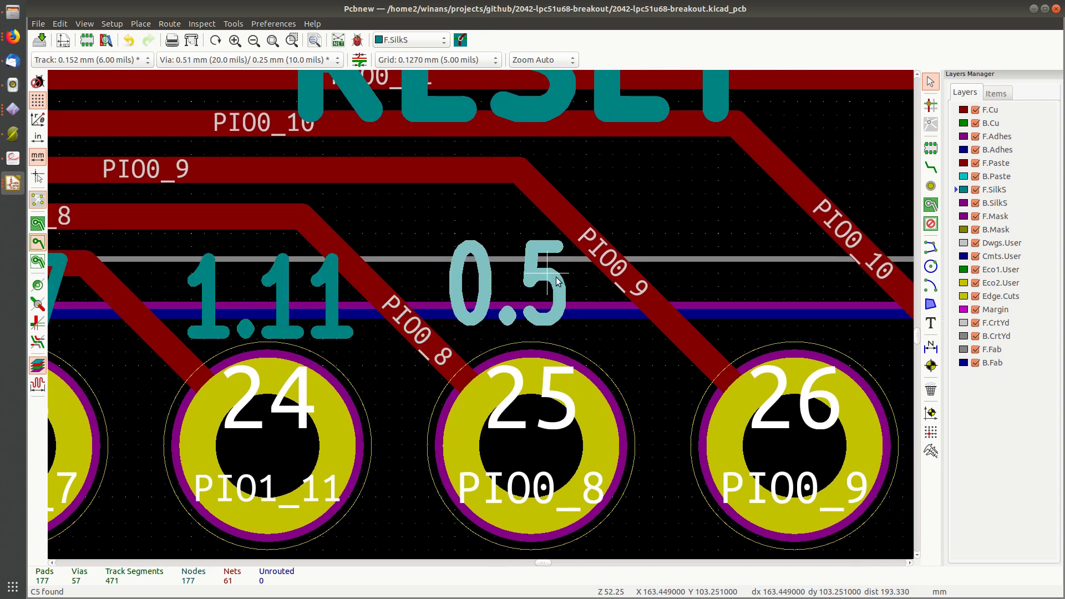
click(573, 287)
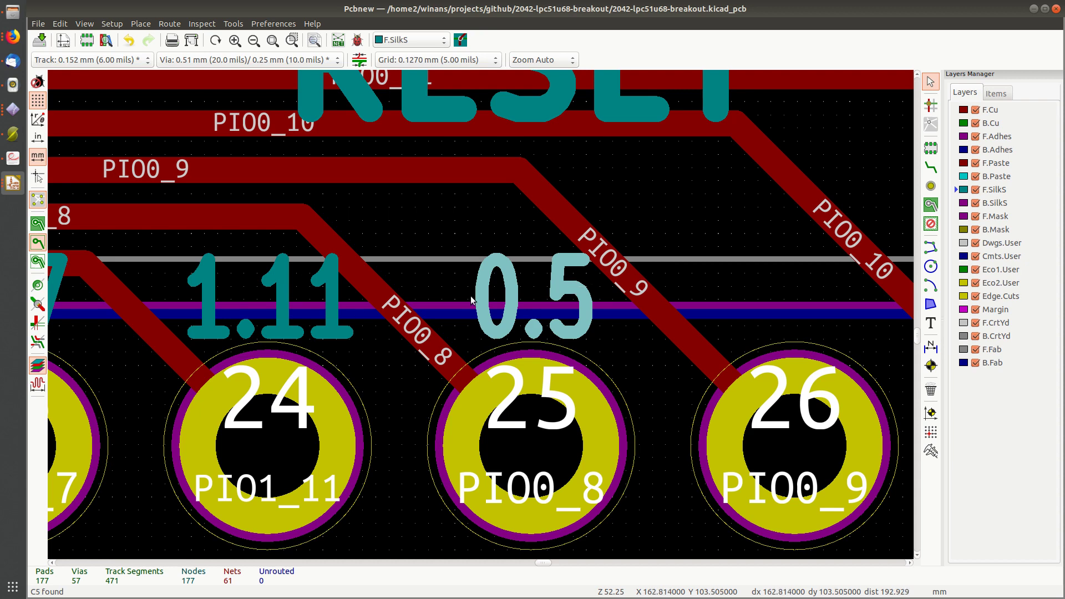
middle_drag(554, 325, 449, 326)
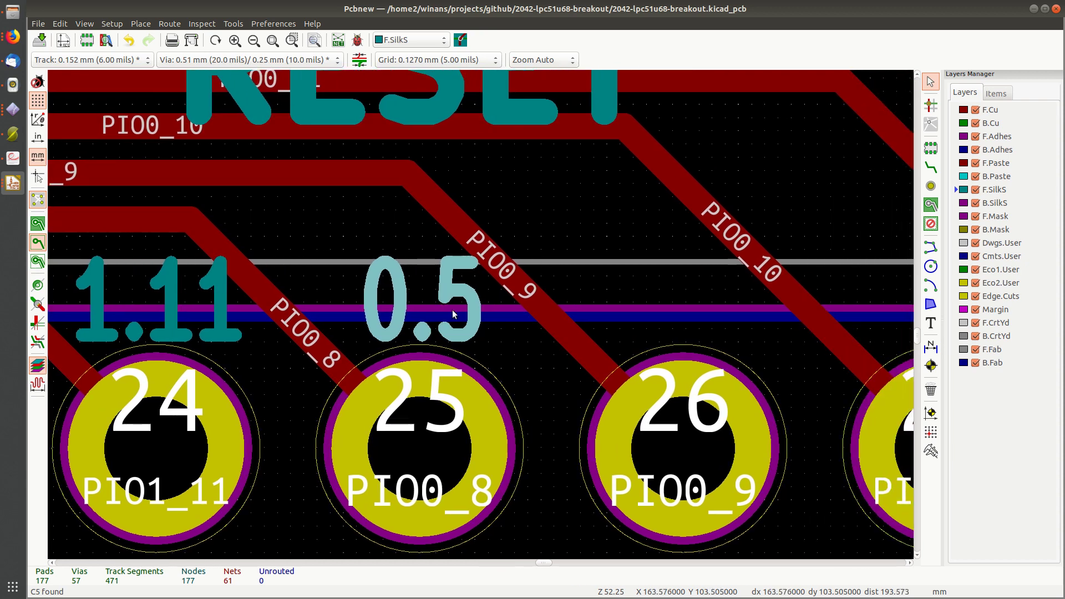
click(425, 299)
key(ctrl+d)
drag(377, 230, 418, 294)
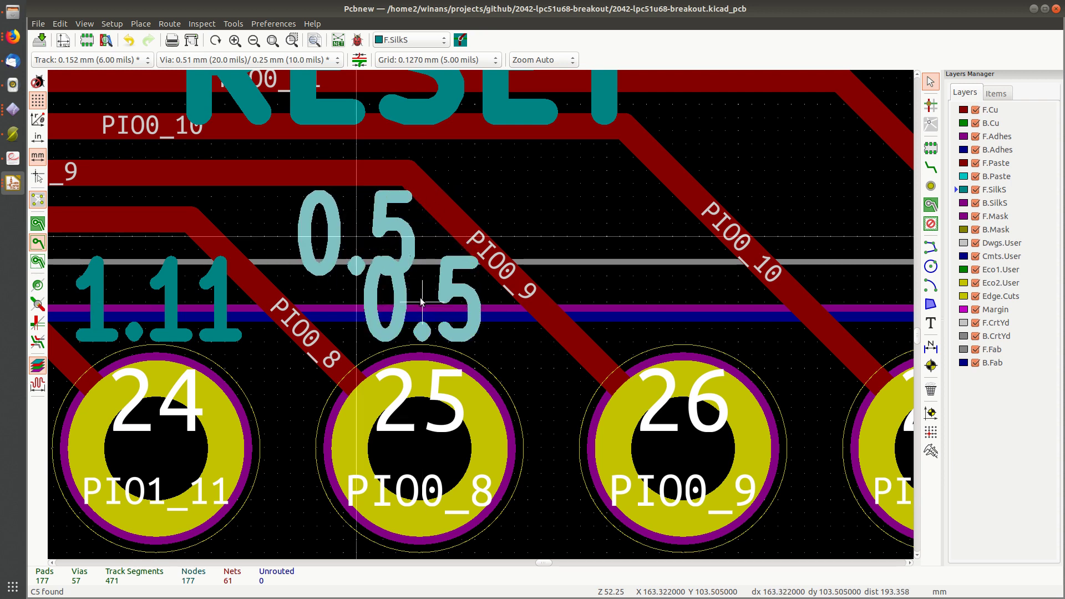
key(Escape)
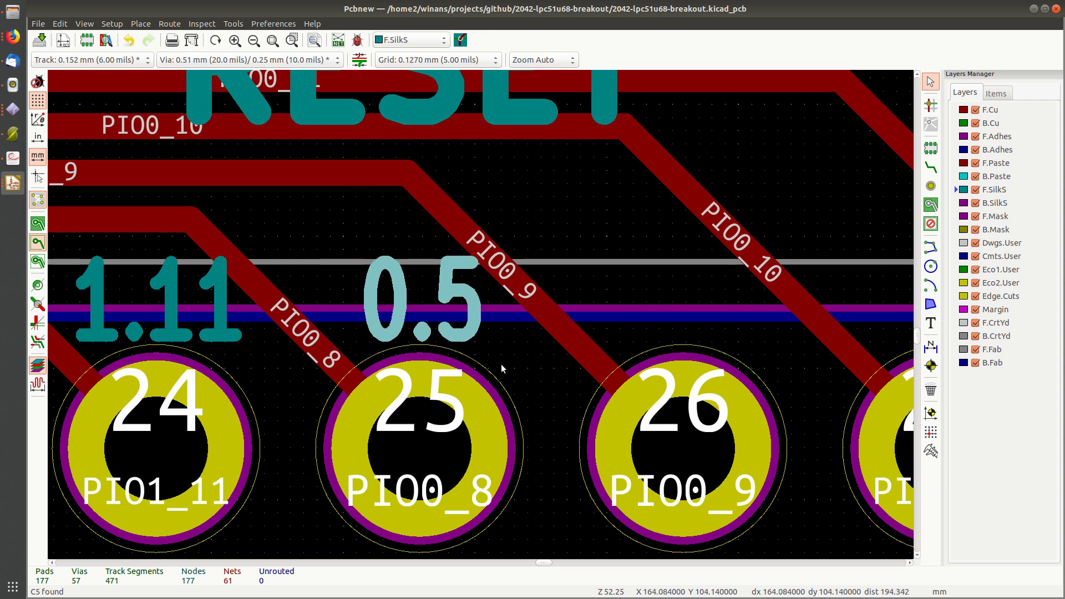
Step: Change the text of the silkscreen label above pin 25 (PIO0_8) to 0.8
double_click(435, 304)
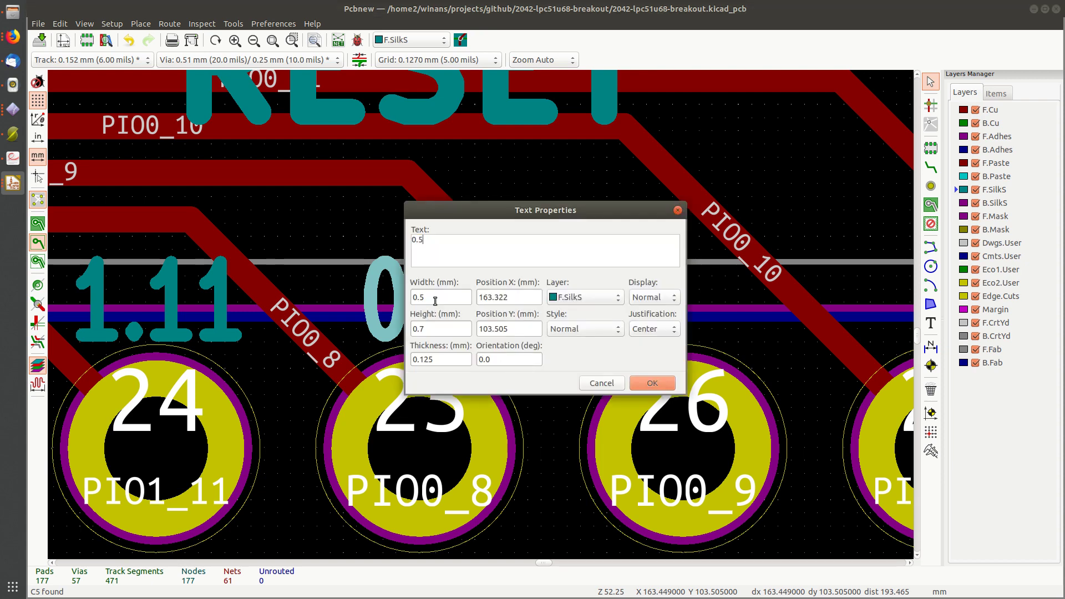
key(BackSpace)
text(8)
key(Return)
scroll(435, 408, down, 3)
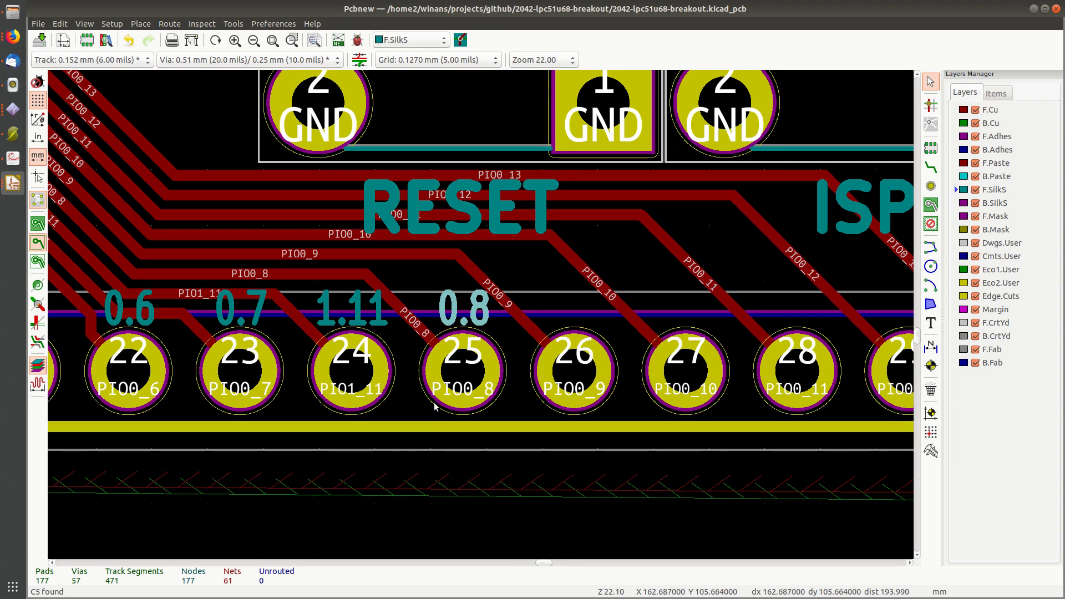
middle_drag(409, 402, 640, 480)
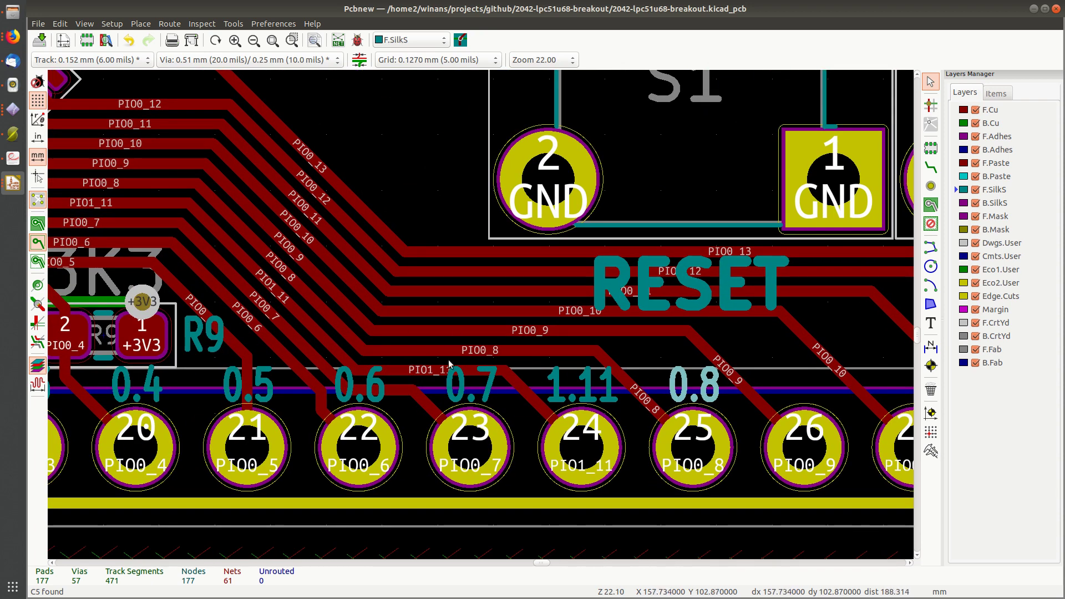
scroll(449, 363, down, 3)
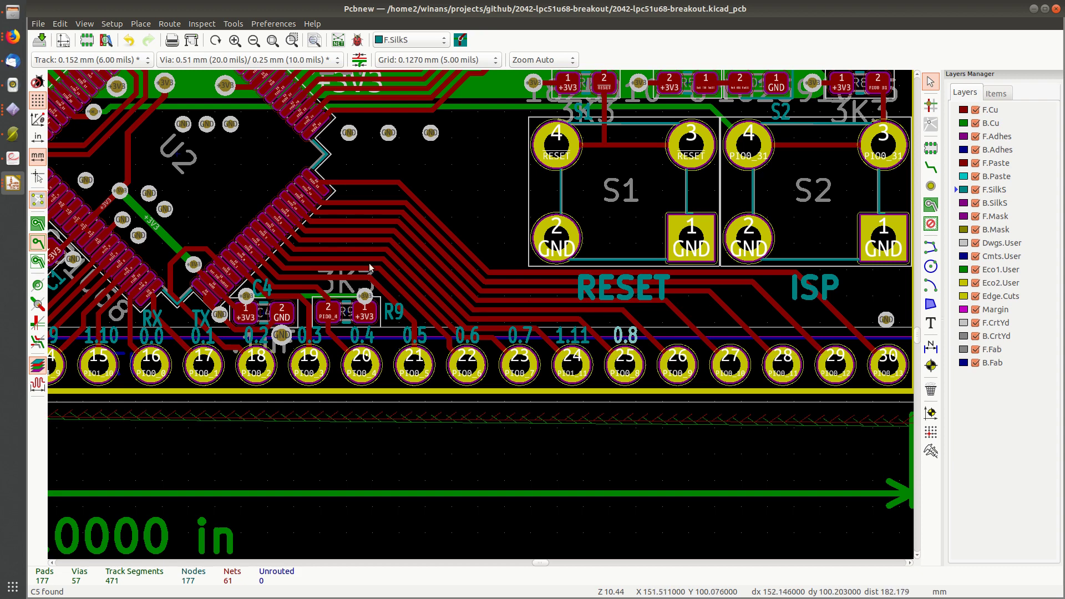
Step: Examine the net names on U2's pads 37 to 48 and follow their traces to the lower header pins
scroll(369, 268, up, 7)
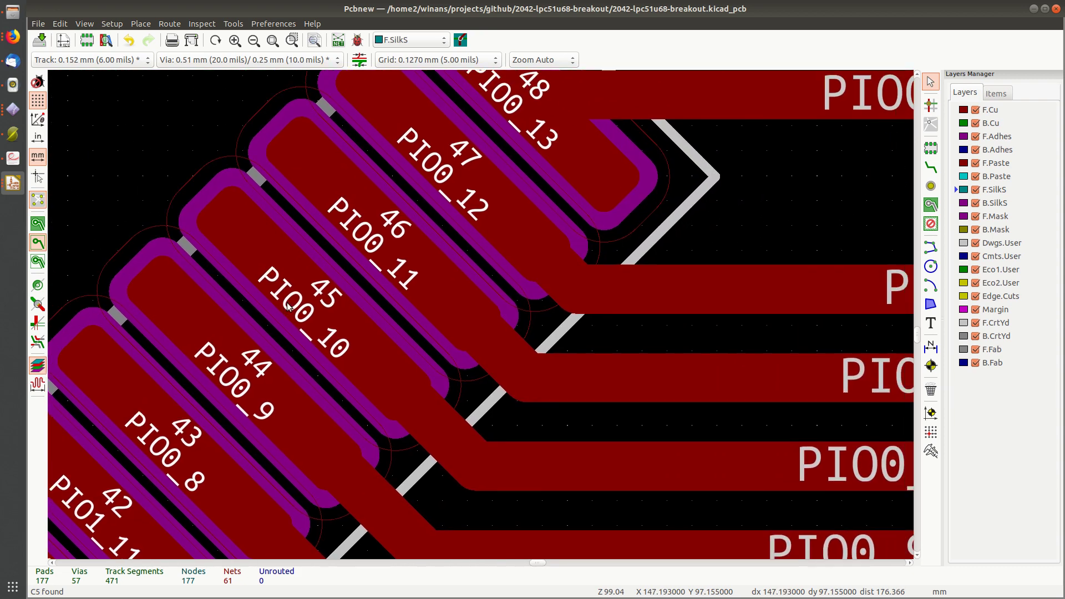
scroll(288, 307, down, 2)
middle_drag(561, 305, 428, 217)
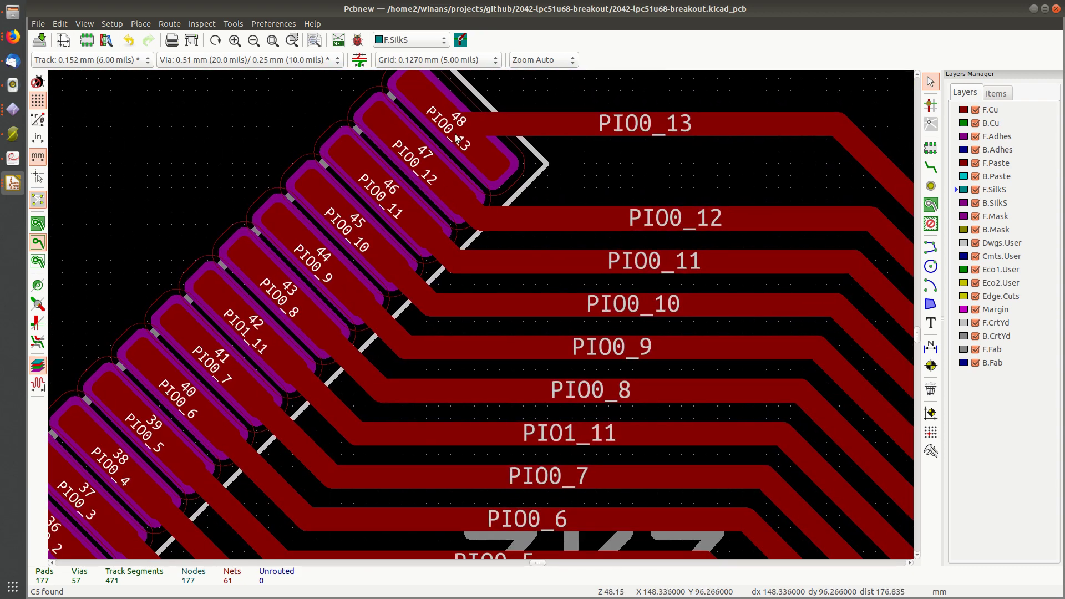
middle_drag(294, 330, 399, 255)
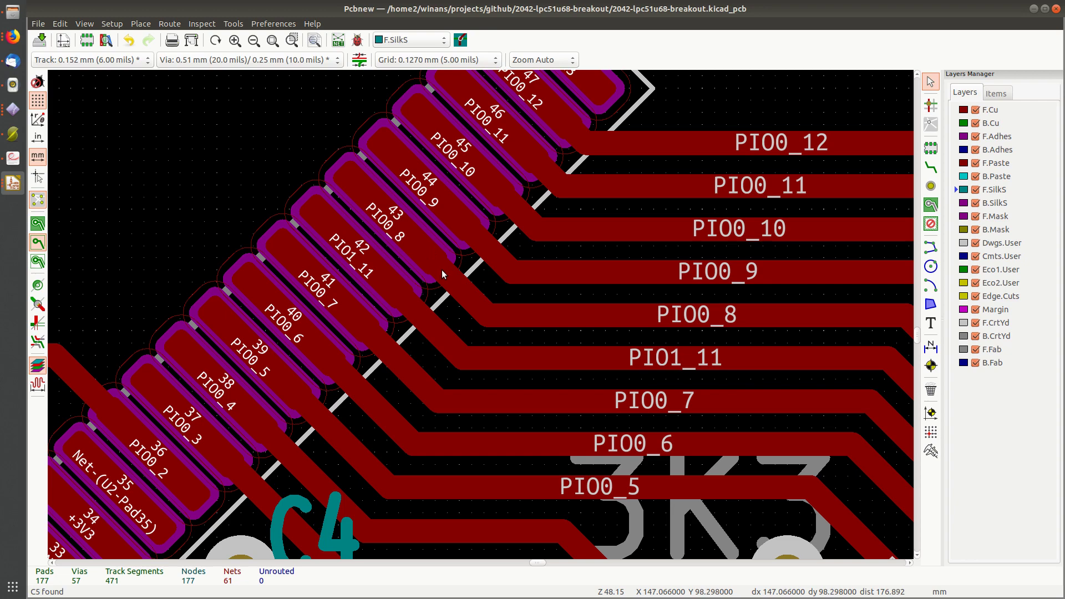
middle_drag(491, 337, 264, 309)
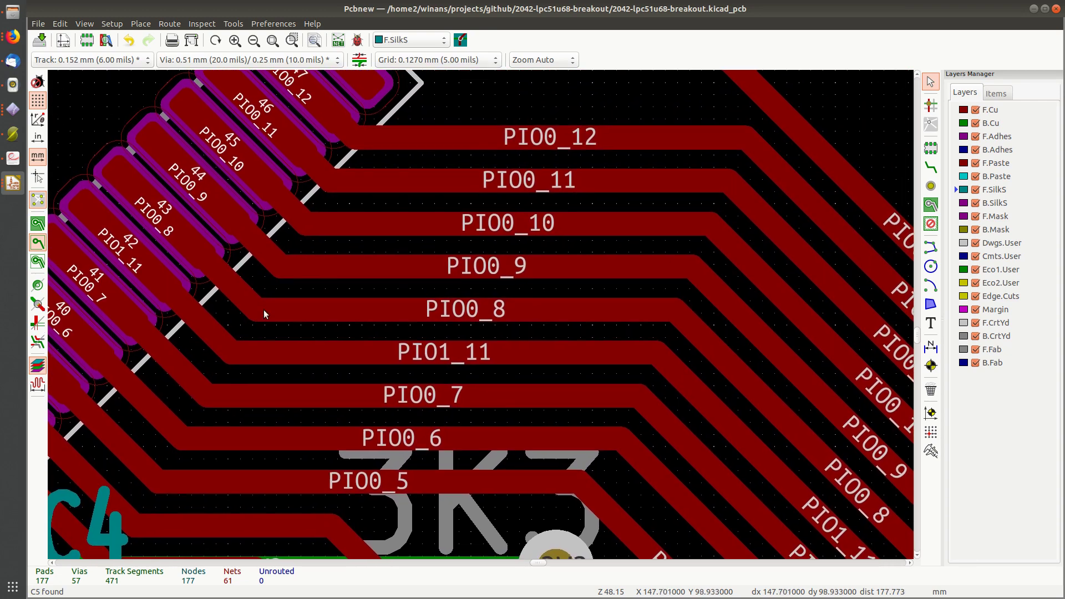
scroll(405, 306, down, 5)
scroll(432, 289, up, 3)
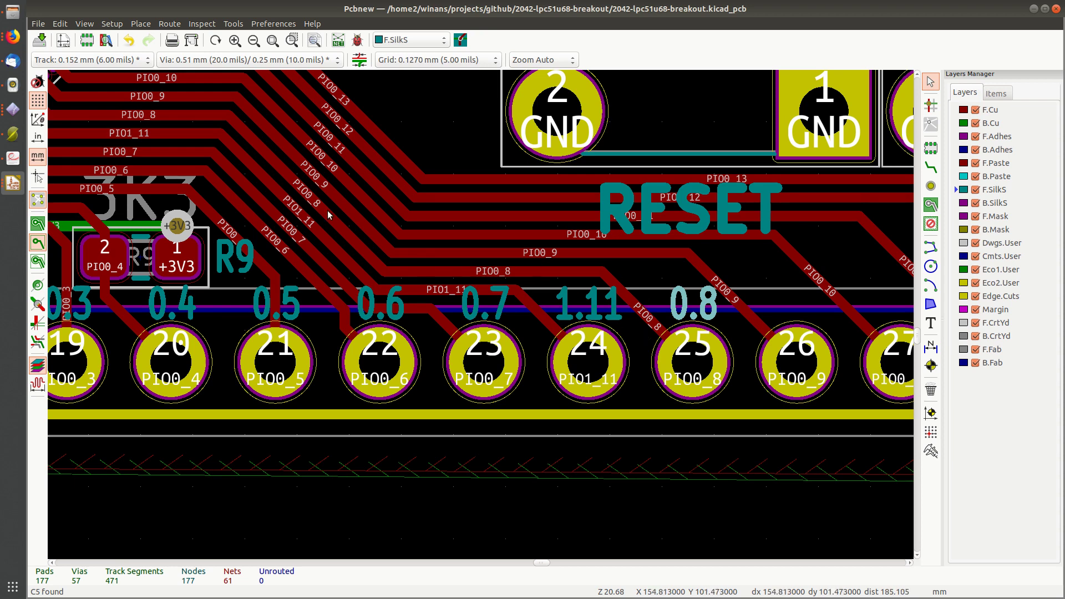
Step: Copy the 0.8 silkscreen label and place the copy centered above pin 26 (PIO0_9), level with the original
scroll(724, 337, up, 1)
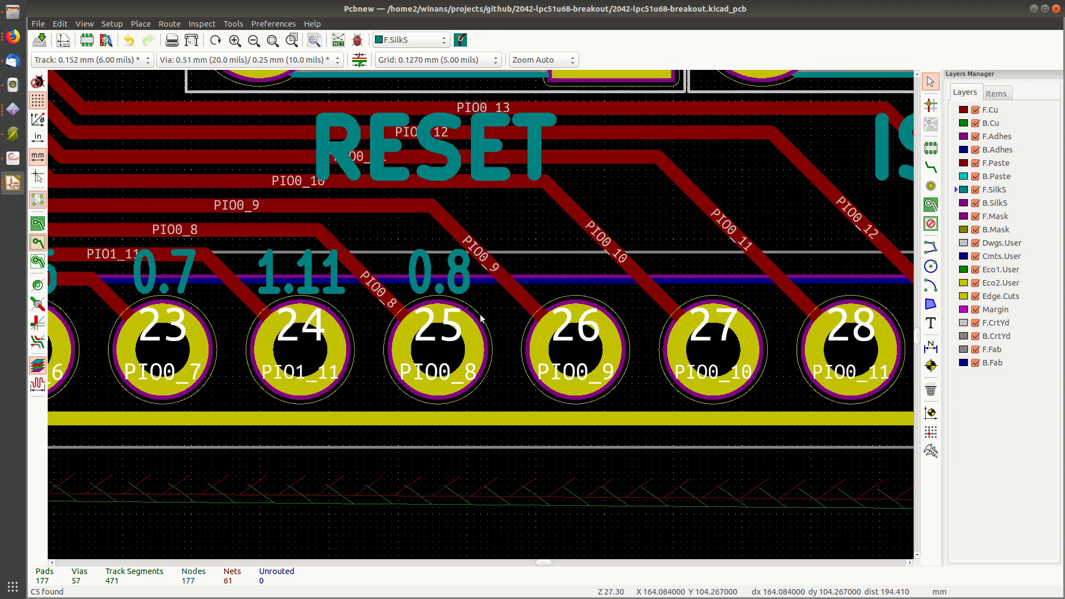
click(466, 286)
key(ctrl+c)
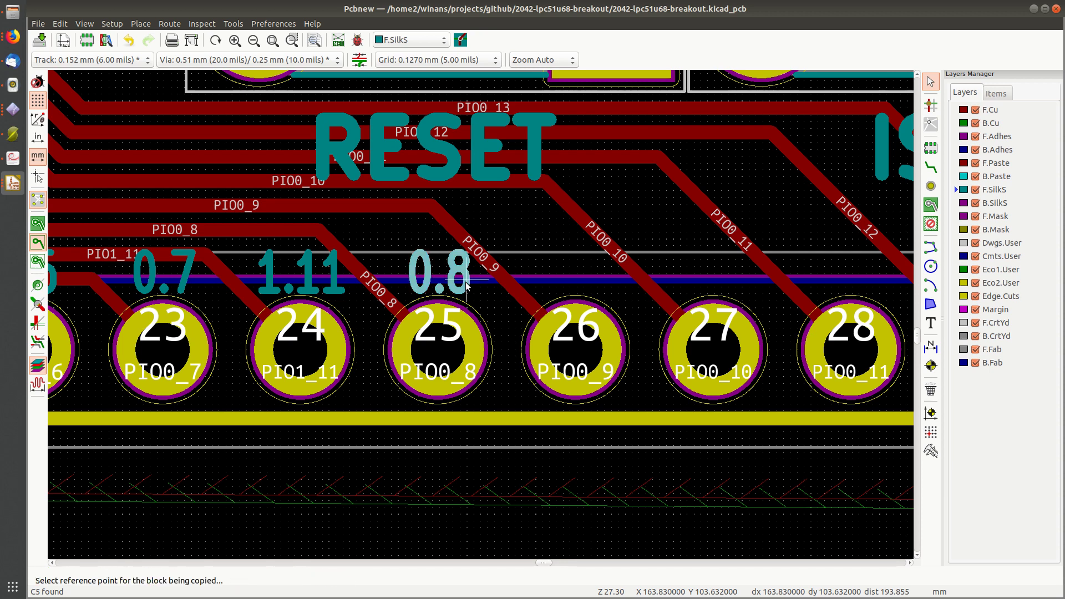
click(467, 281)
key(ctrl+v)
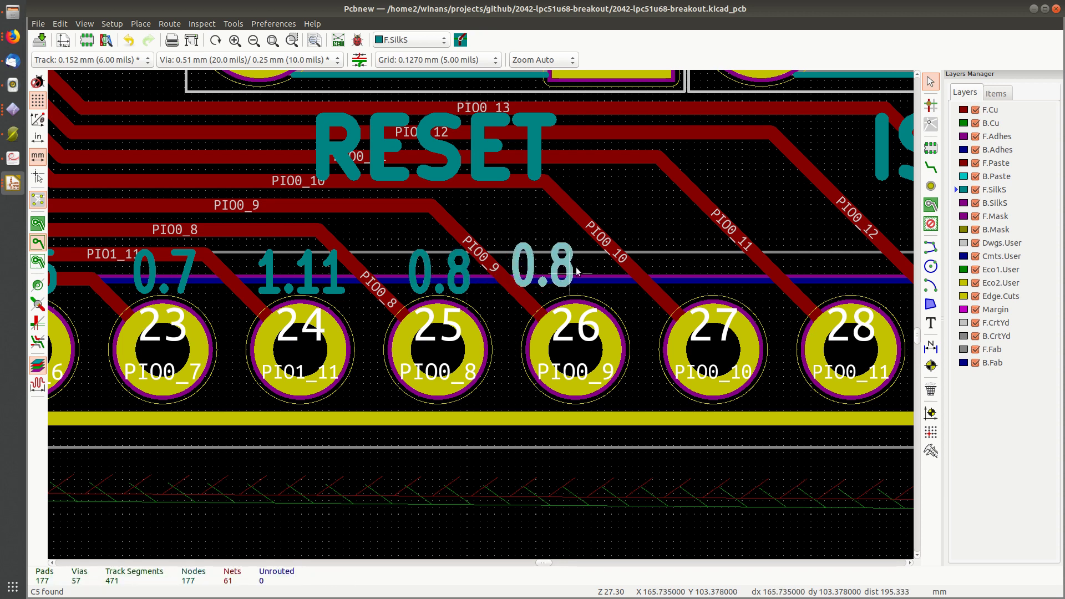
click(605, 282)
Step: Change the text of the silkscreen label above pin 26 (PIO0_9) to 0.9
double_click(602, 286)
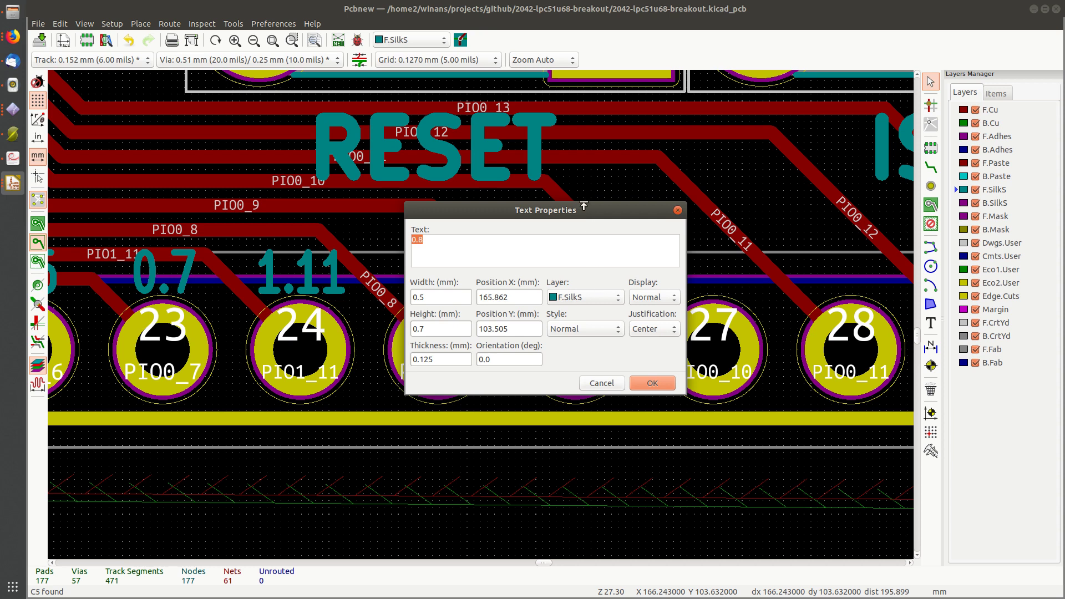
drag(584, 210, 547, 151)
text(0.9)
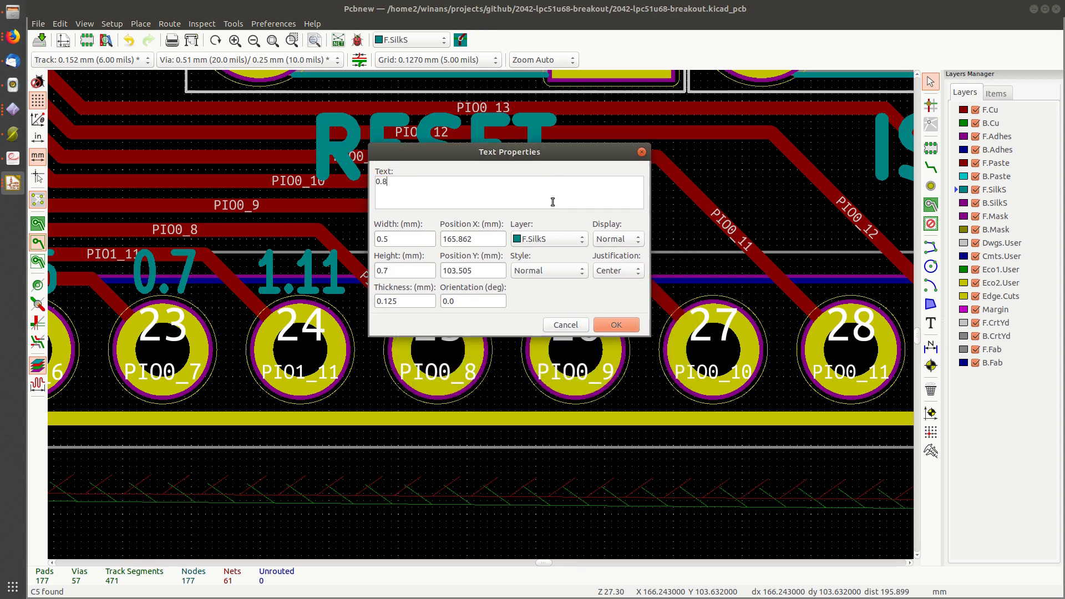
key(Return)
key(Tab)
key(Return)
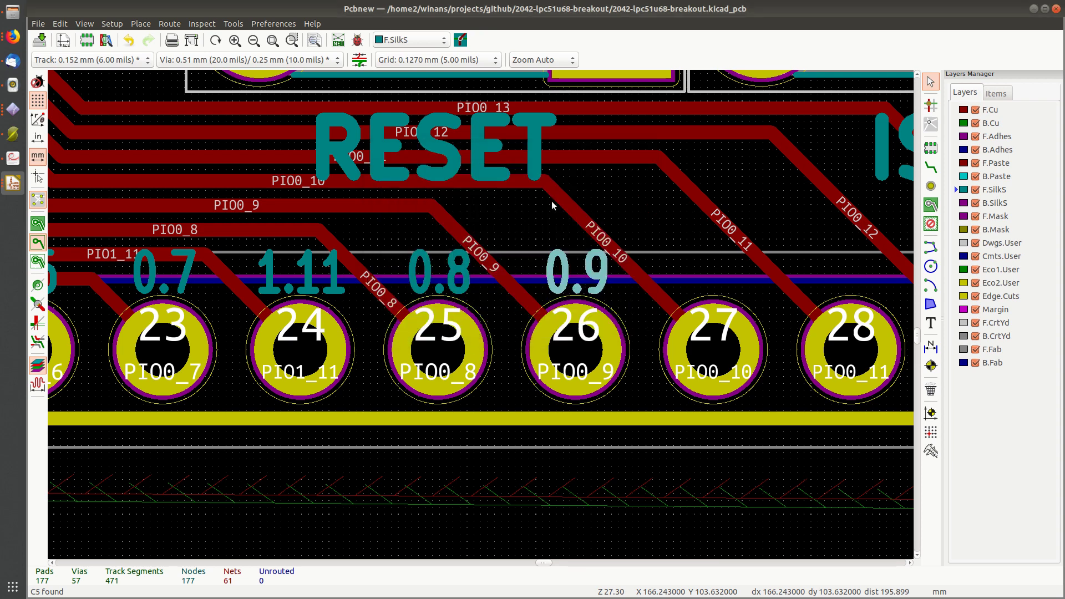
Step: Paste another copy of the 0.8 label centered above pin 27 (PIO0_10) and change its text to 0.10
key(ctrl+v)
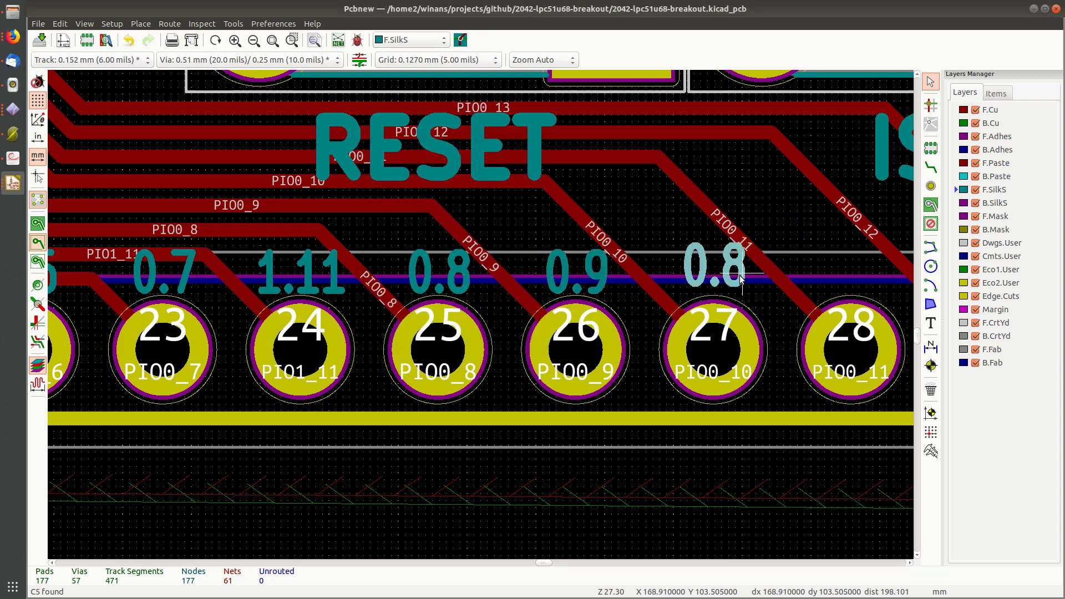
click(741, 278)
text(e)
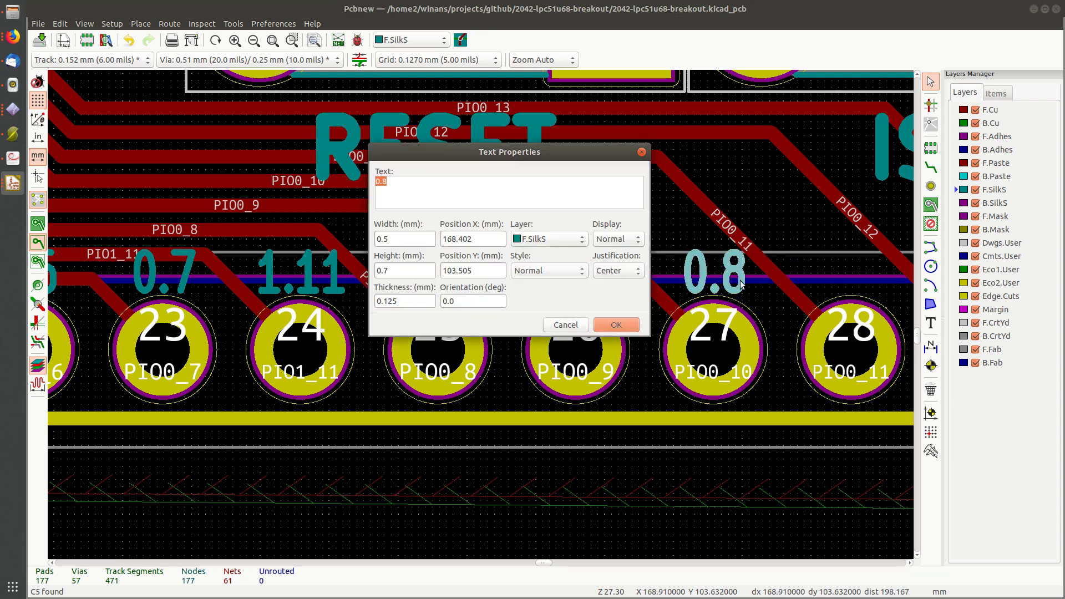
text(0.10)
key(Tab)
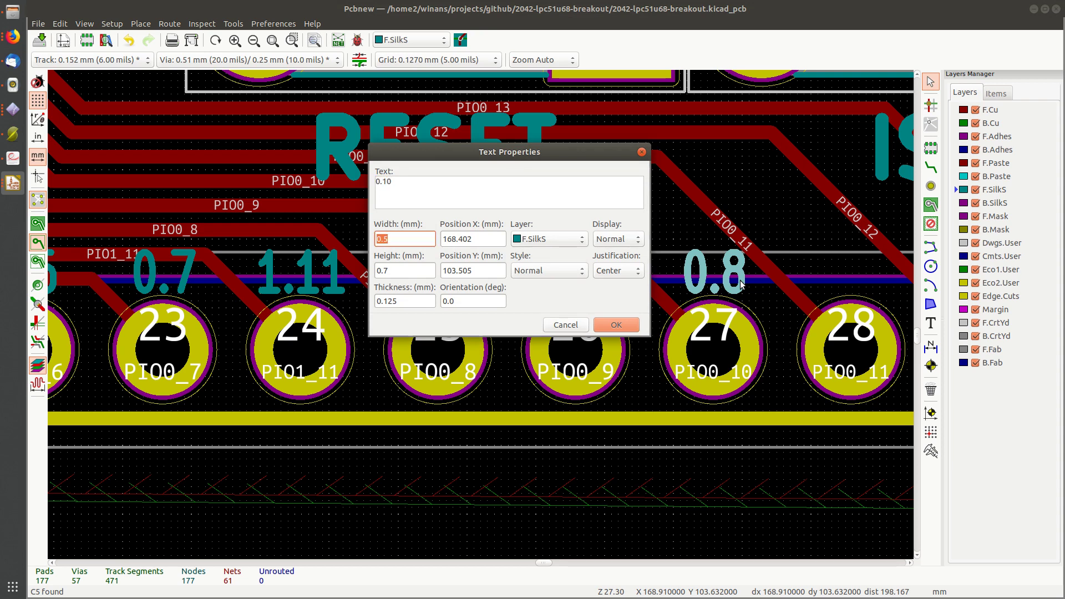
key(Return)
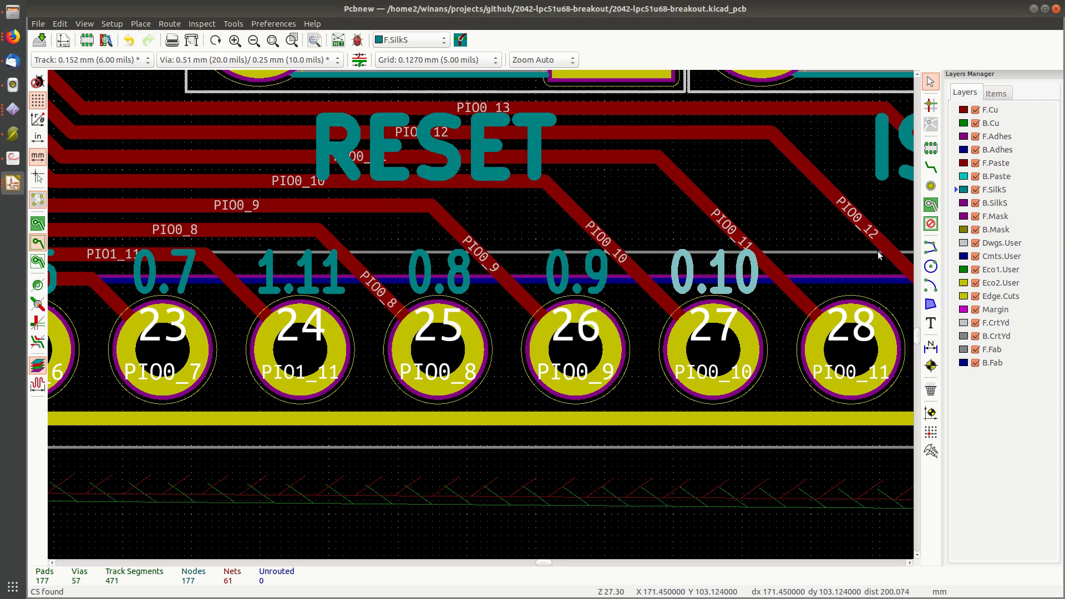
Step: Paste a copy of the 0.8 label centered above pin 28 (PIO0_11) and change its text to 0.11
middle_drag(866, 250, 428, 253)
key(ctrl+v)
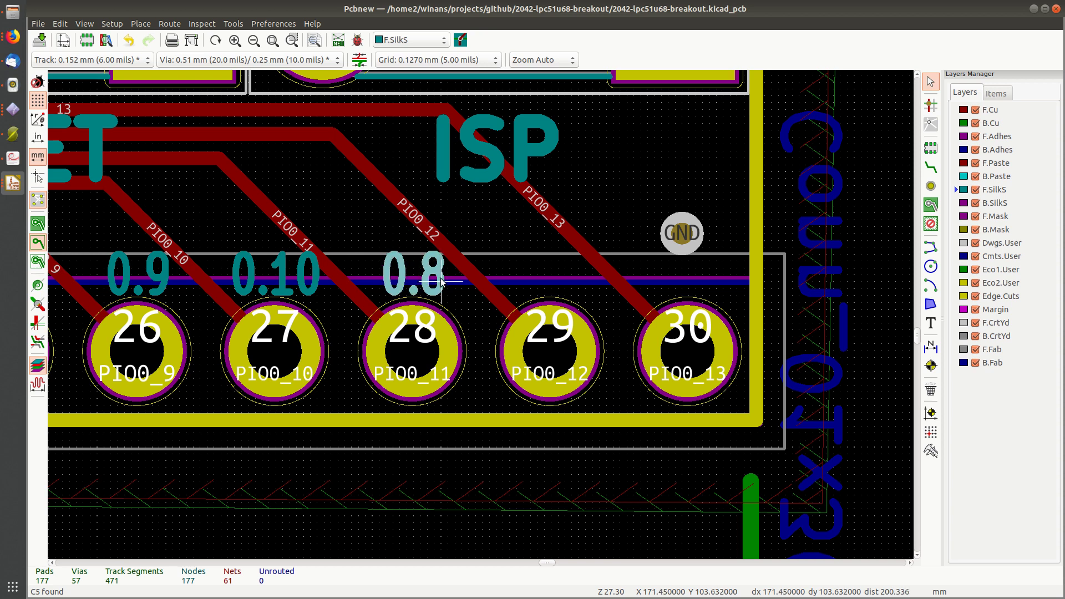
click(441, 278)
key(e)
key(Right)
key(BackSpace)
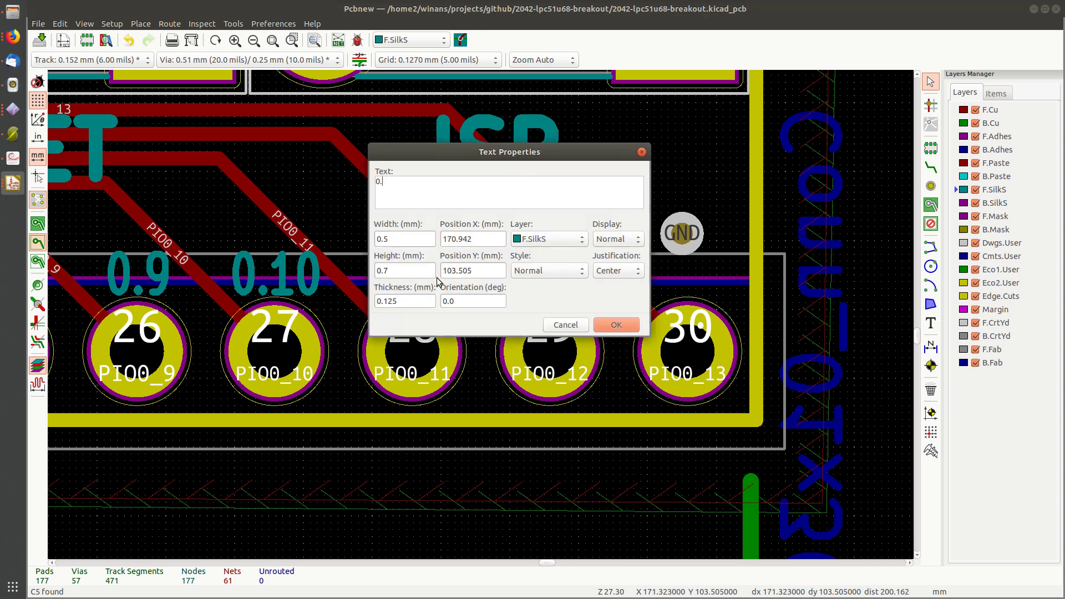
key(Tab)
key(Return)
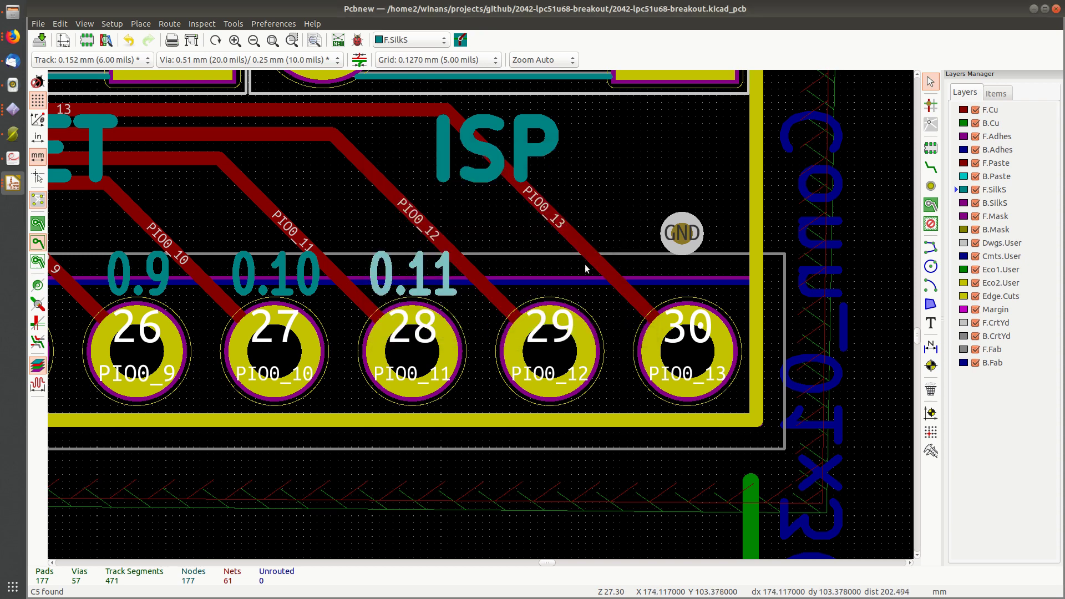
click(931, 323)
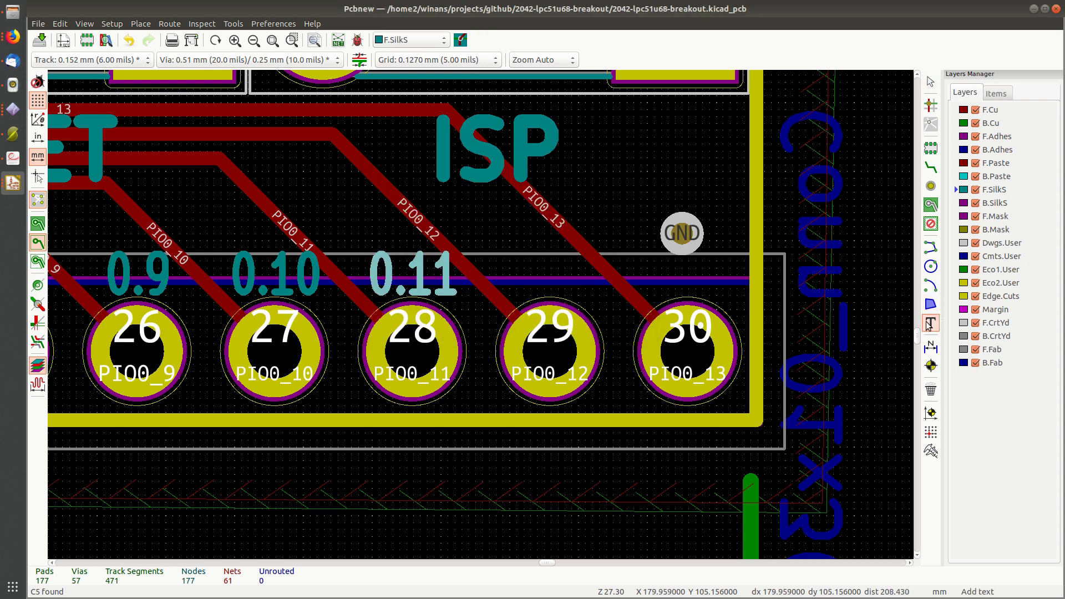
click(540, 254)
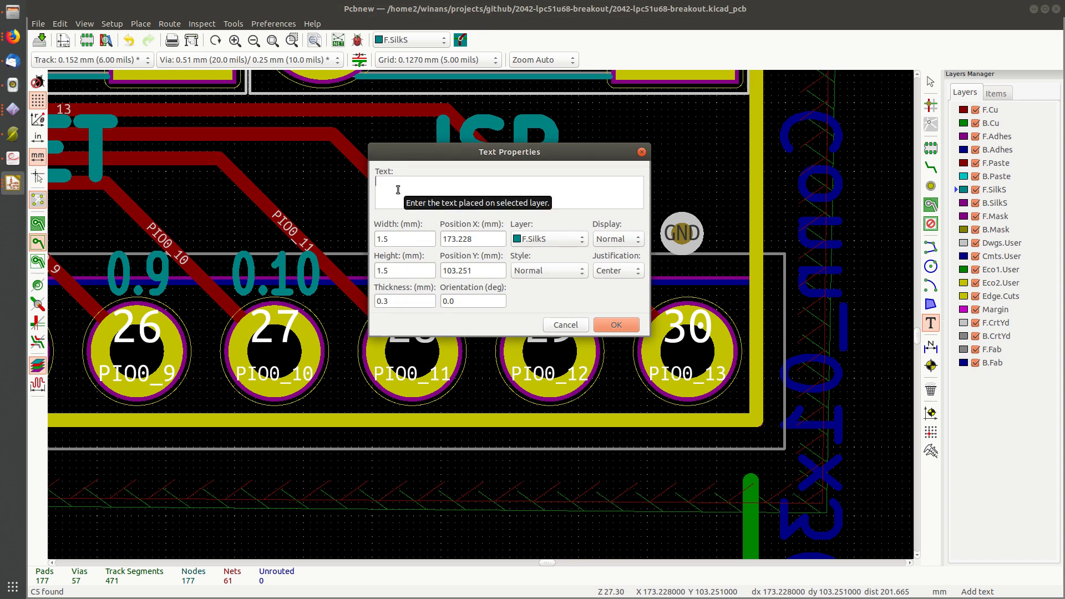
text(0.12)
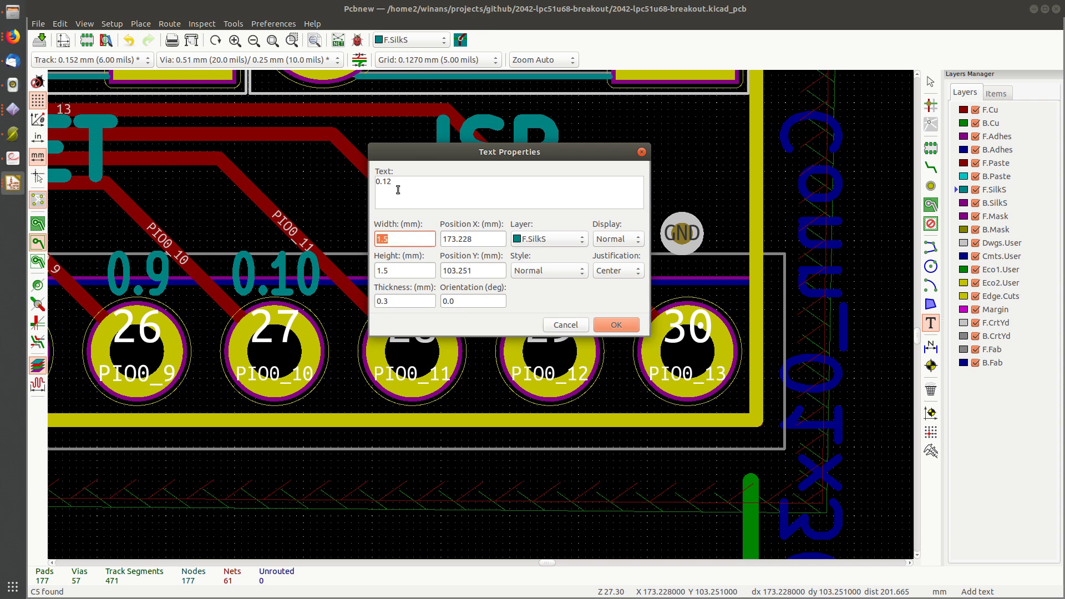
key(Return)
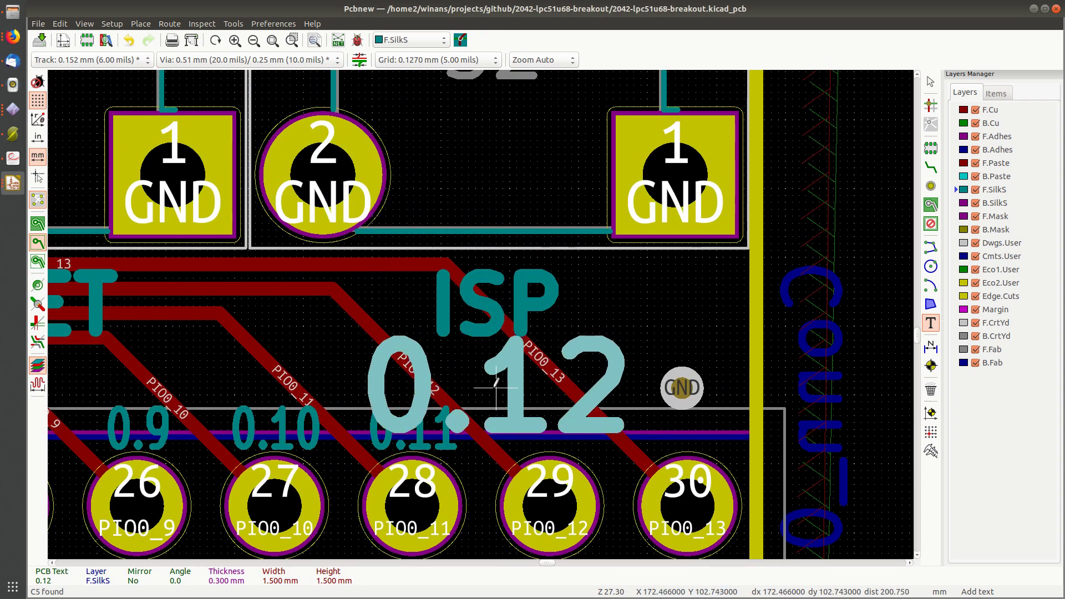
key(Escape)
middle_drag(523, 402, 476, 308)
key(Escape)
Step: Copy the 0.11 label, place the copy centered above pin 29 (PIO0_12), and change its text to 0.12
click(371, 334)
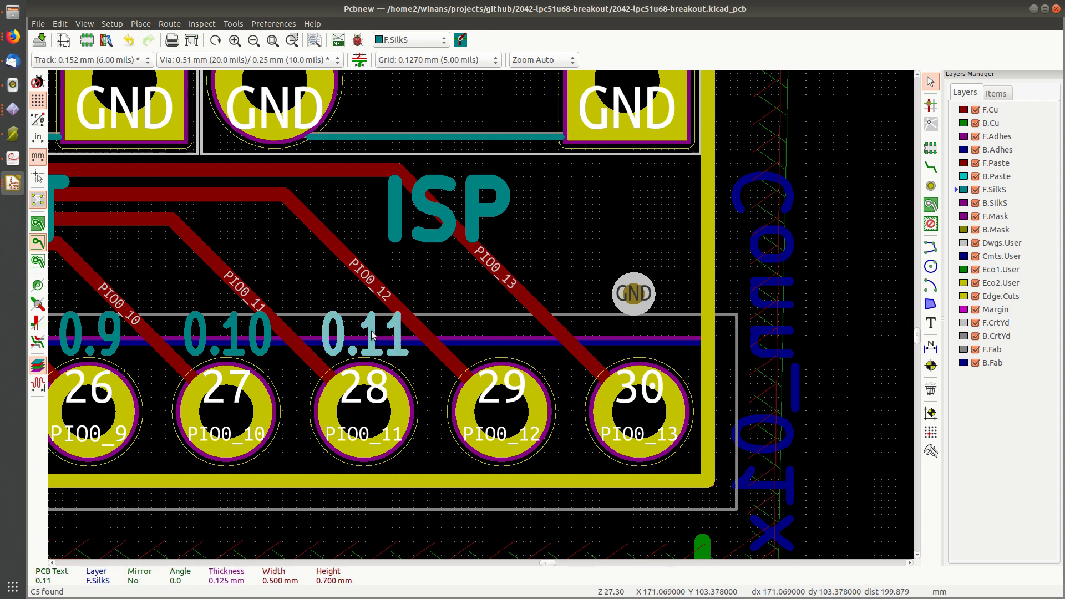
key(ctrl+c)
click(371, 334)
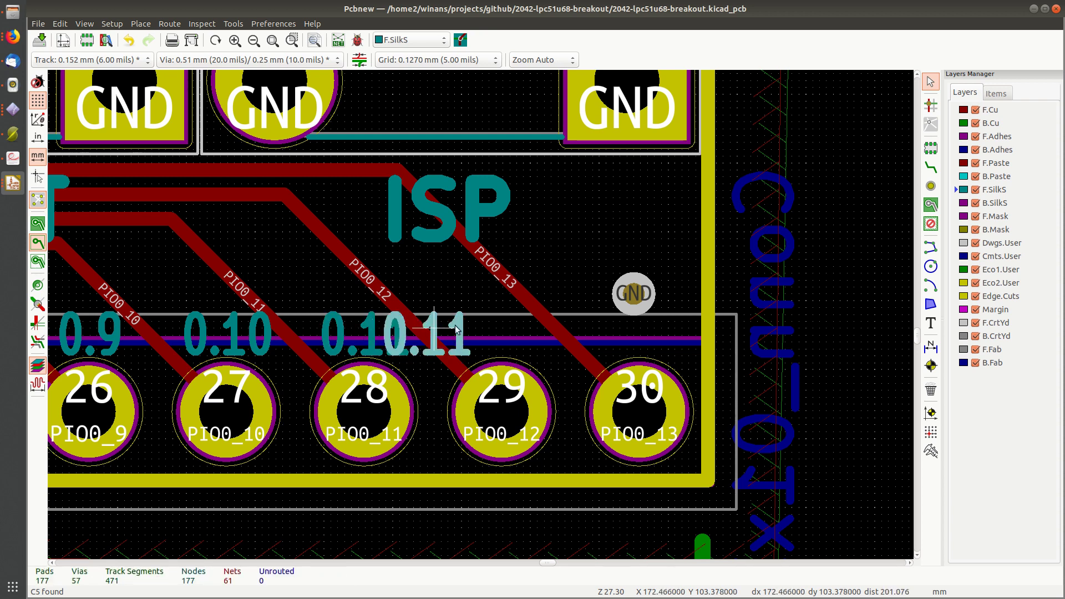
click(511, 334)
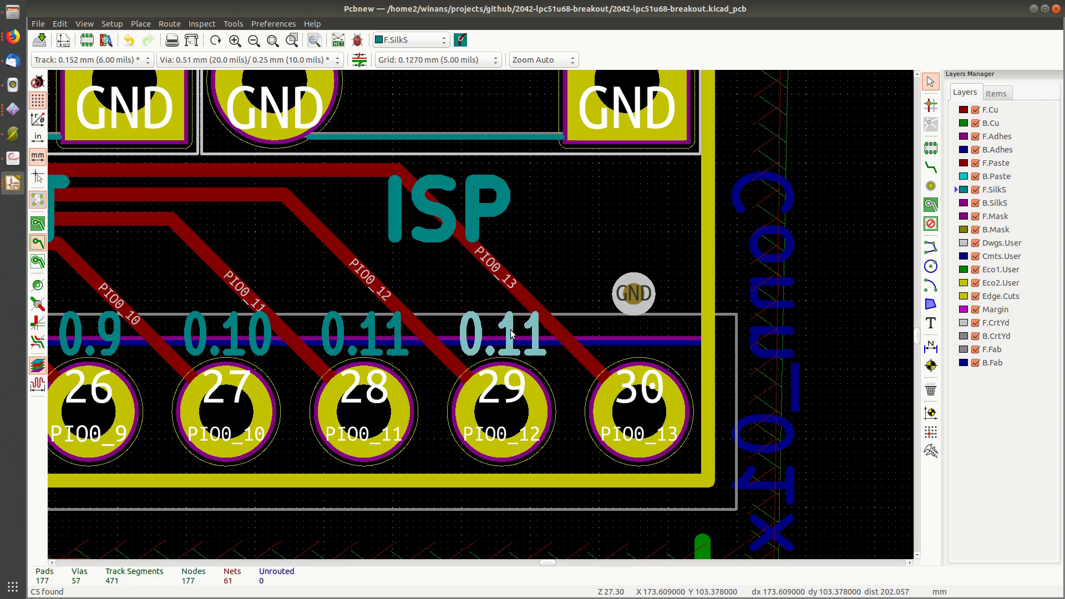
double_click(510, 334)
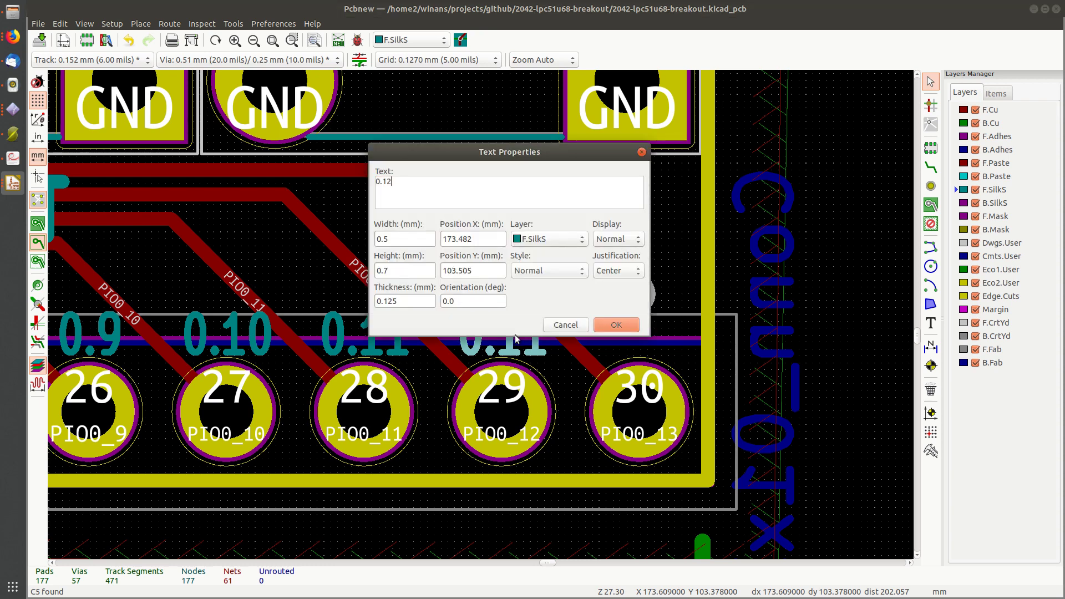
key(Tab)
key(Return)
Step: Paste another copy of the 0.11 label centered above pin 30 (PIO0_13) and change its text to 0.13
key(ctrl+v)
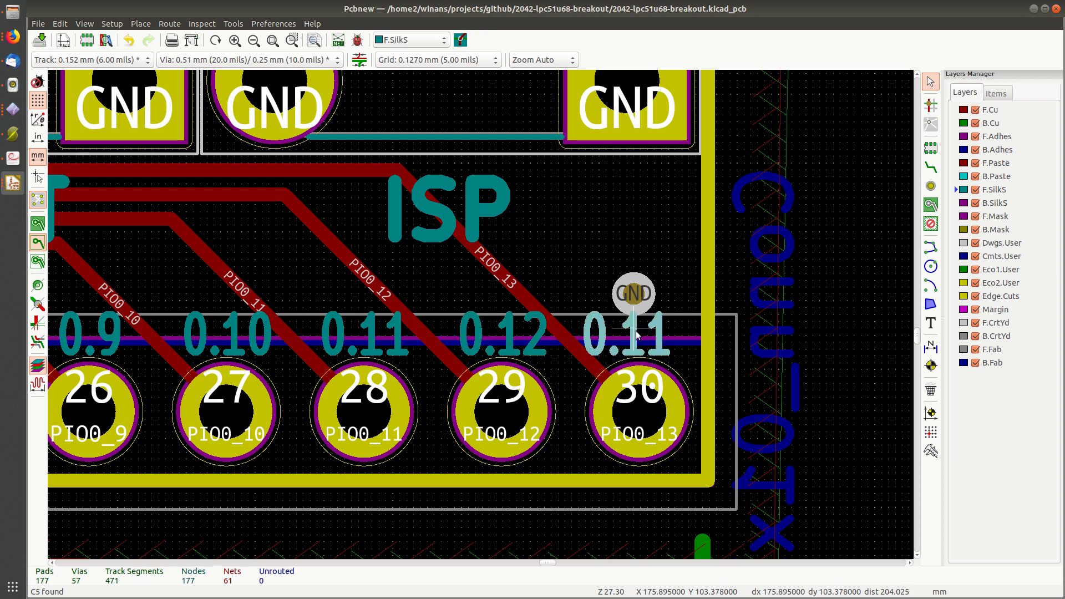
click(643, 332)
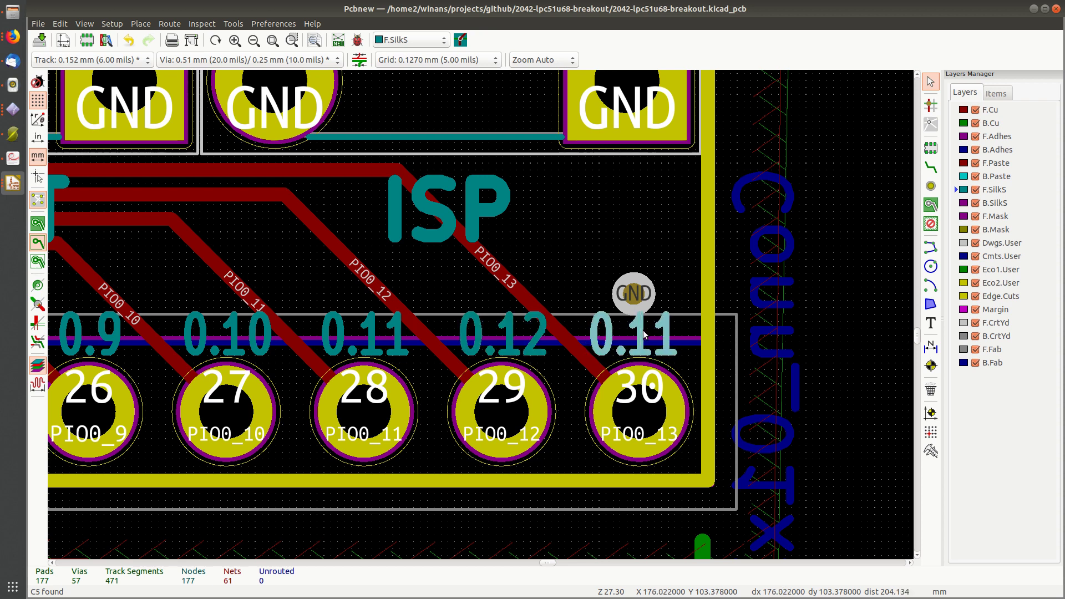
double_click(643, 331)
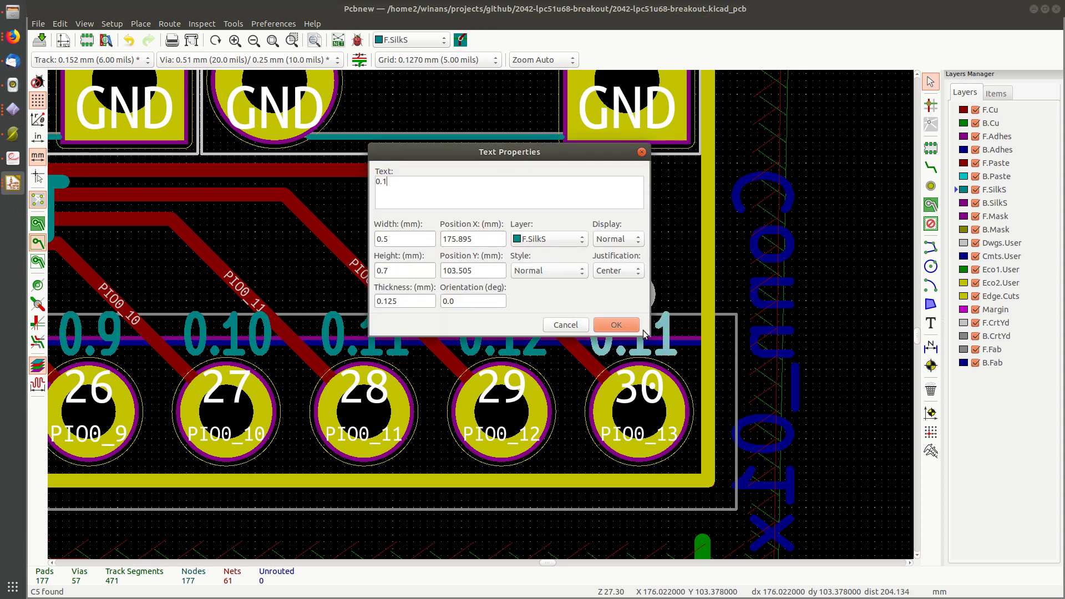
key(Tab)
key(Return)
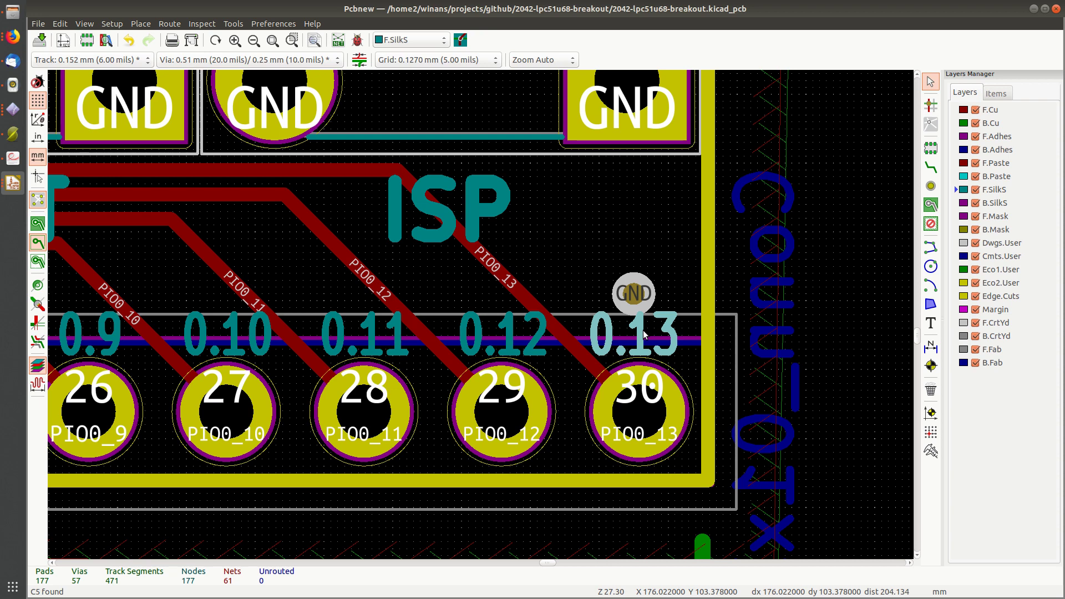
Step: Save the board and open it in the 3D viewer
key(ctrl+s)
scroll(659, 318, down, 1)
key(alt+3)
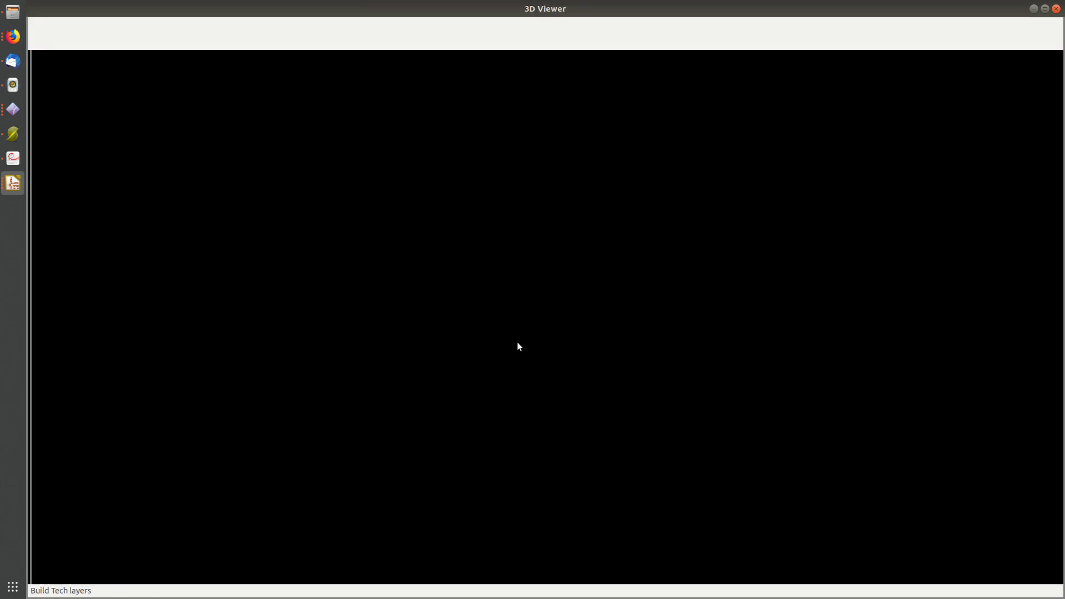
Step: Examine the lower header's silkscreen pin labels on the 3D board, close up and then tilted as a whole
scroll(617, 361, up, 5)
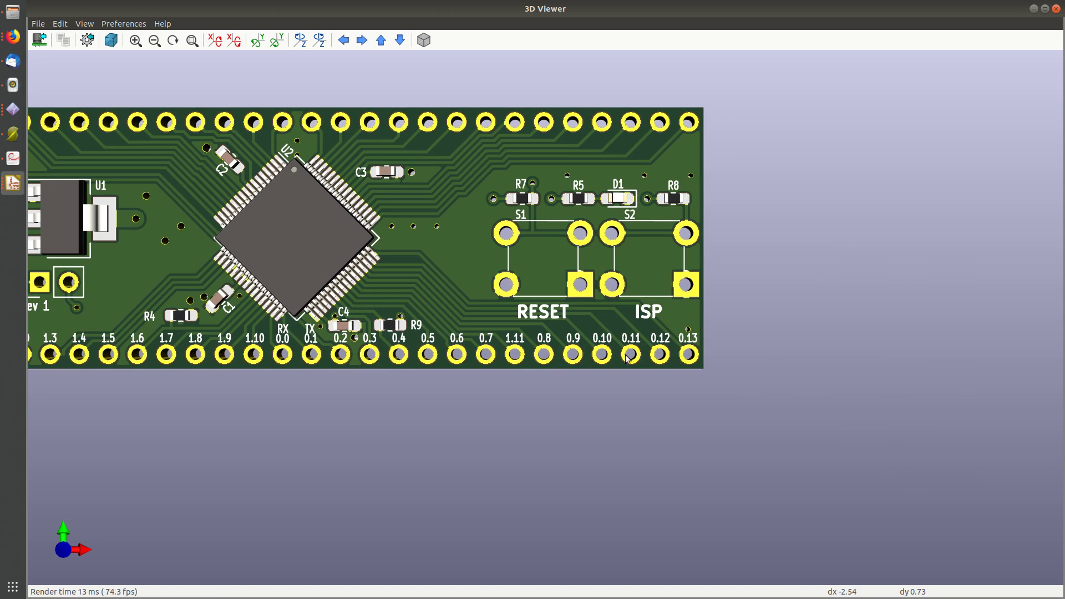
scroll(627, 359, up, 3)
middle_drag(733, 384, 567, 372)
middle_drag(165, 316, 474, 386)
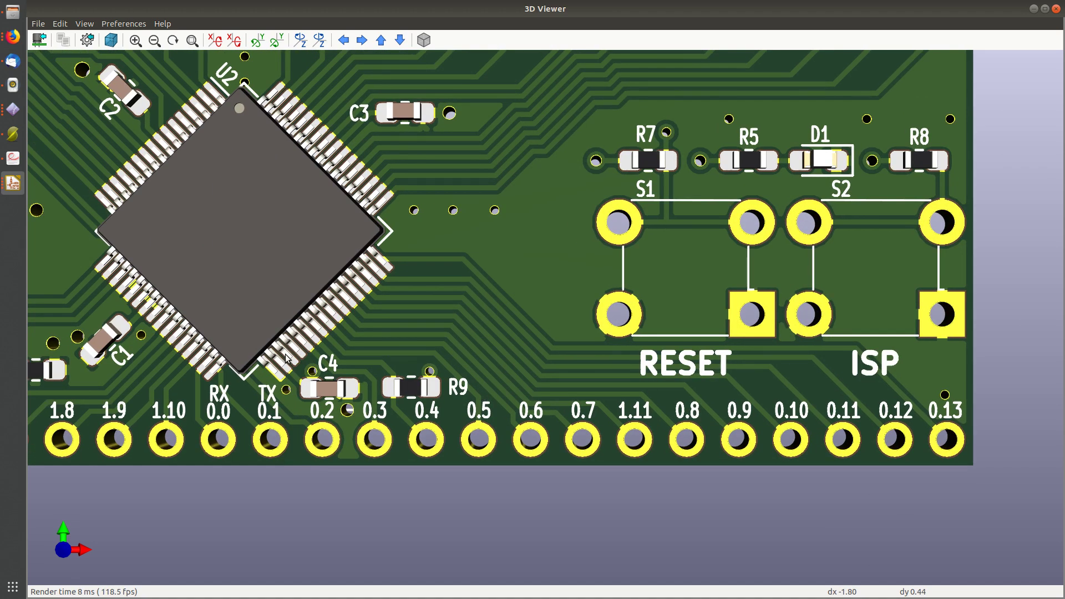
middle_drag(319, 364, 485, 391)
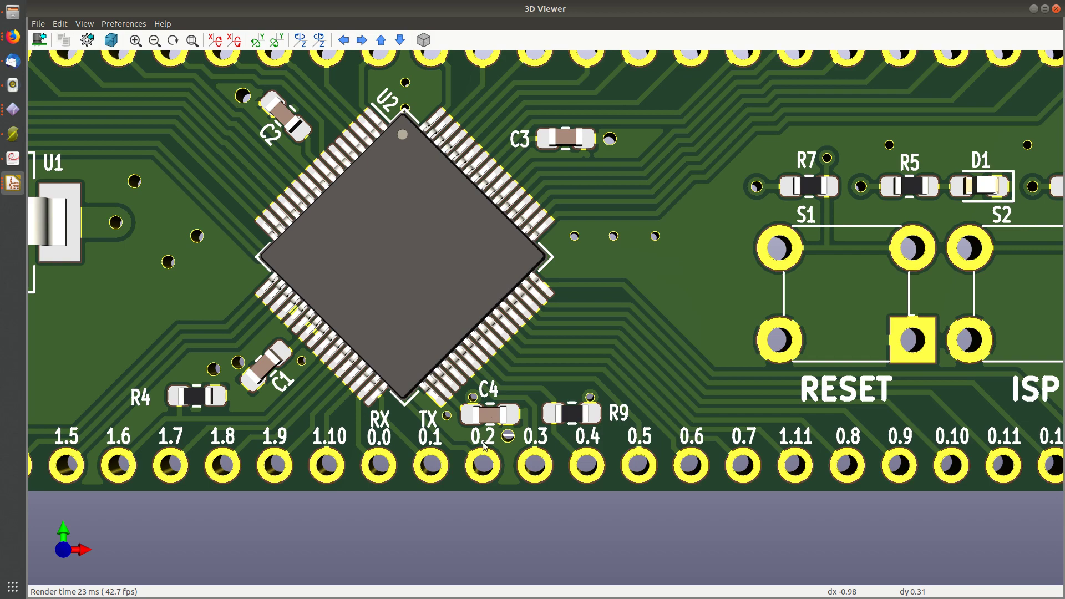
middle_drag(470, 455, 537, 382)
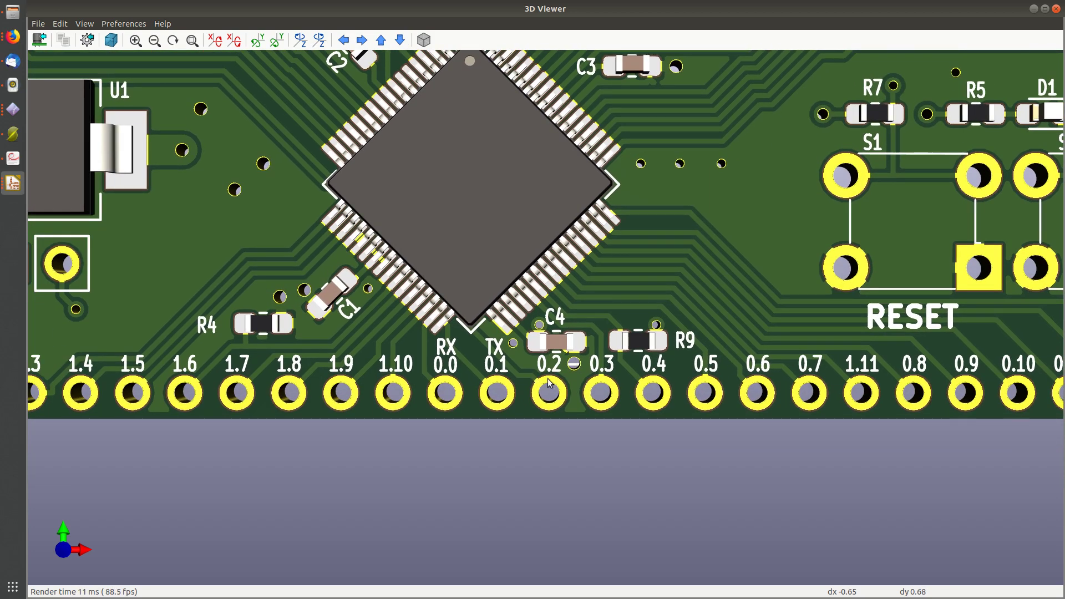
scroll(549, 382, down, 1)
scroll(549, 383, down, 3)
drag(511, 392, 547, 385)
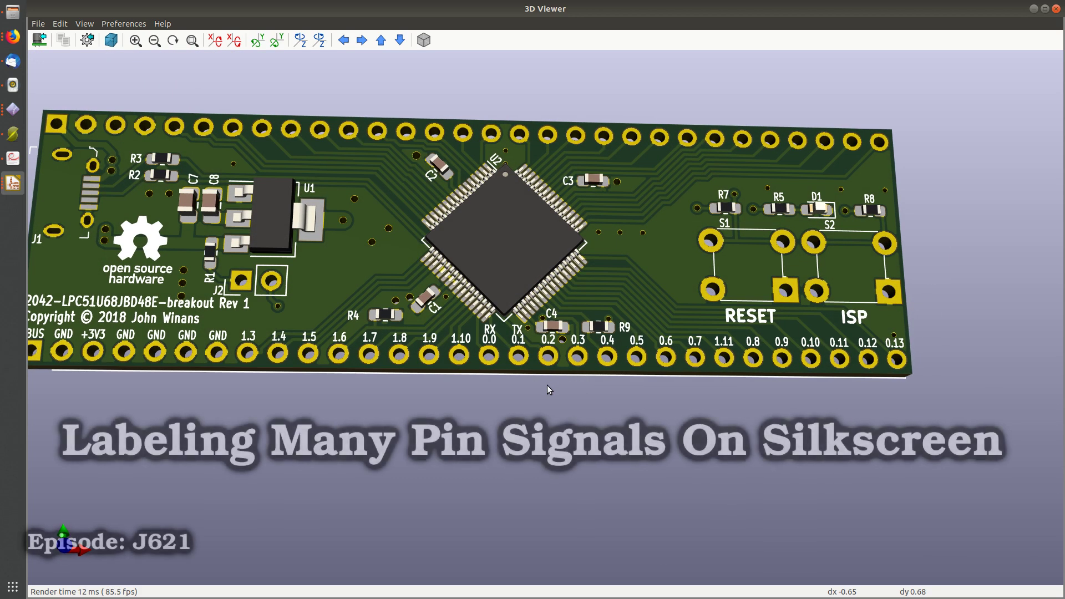
middle_drag(315, 377, 369, 420)
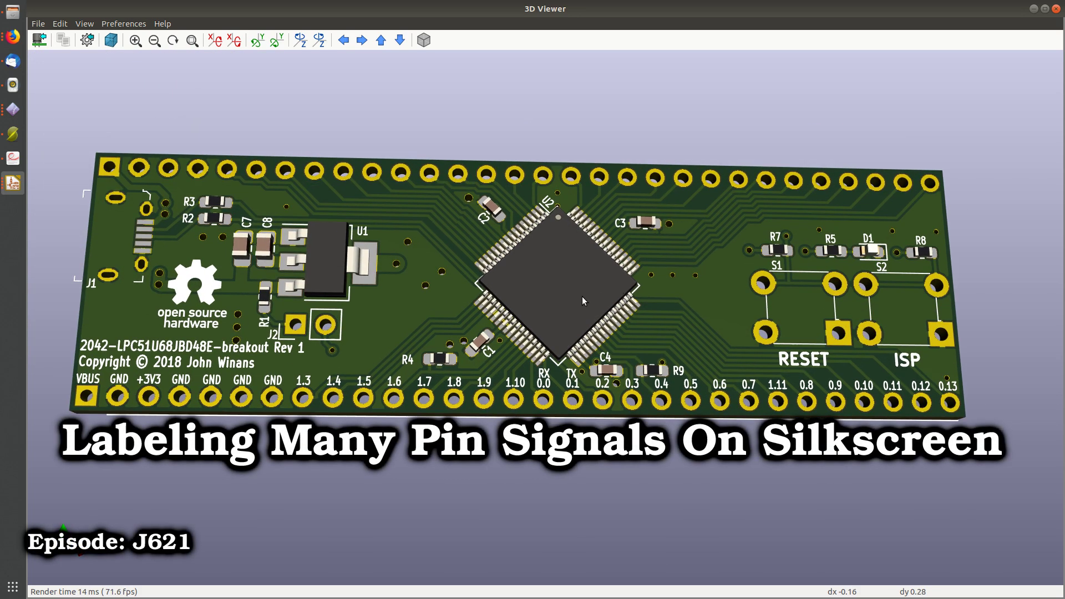